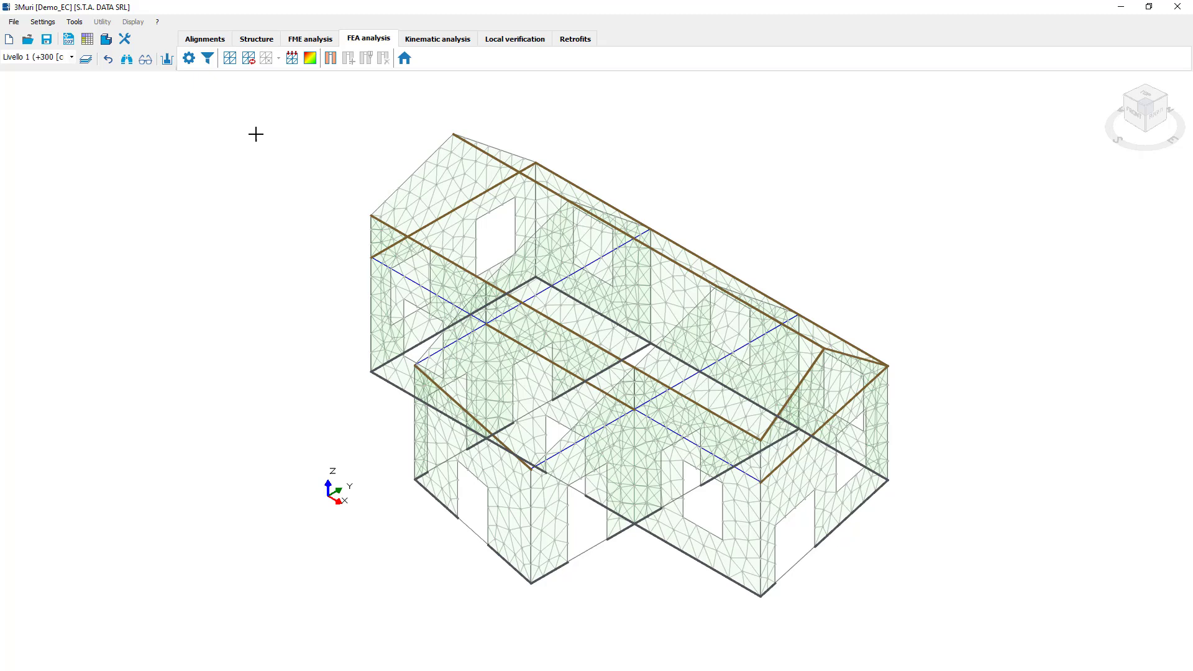
Check the default mesh sizes for 2D and 1D elements and inspect the mesh on the masonry walls
mouse_move(505, 523)
click(188, 57)
drag(590, 300, 582, 310)
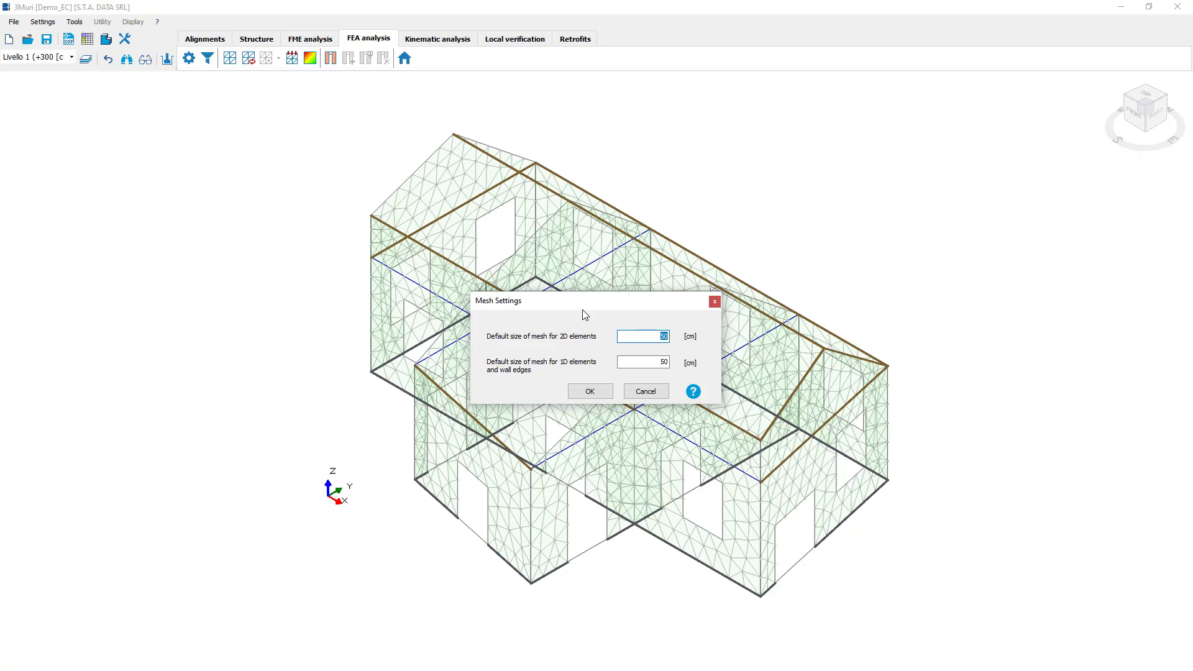
click(715, 301)
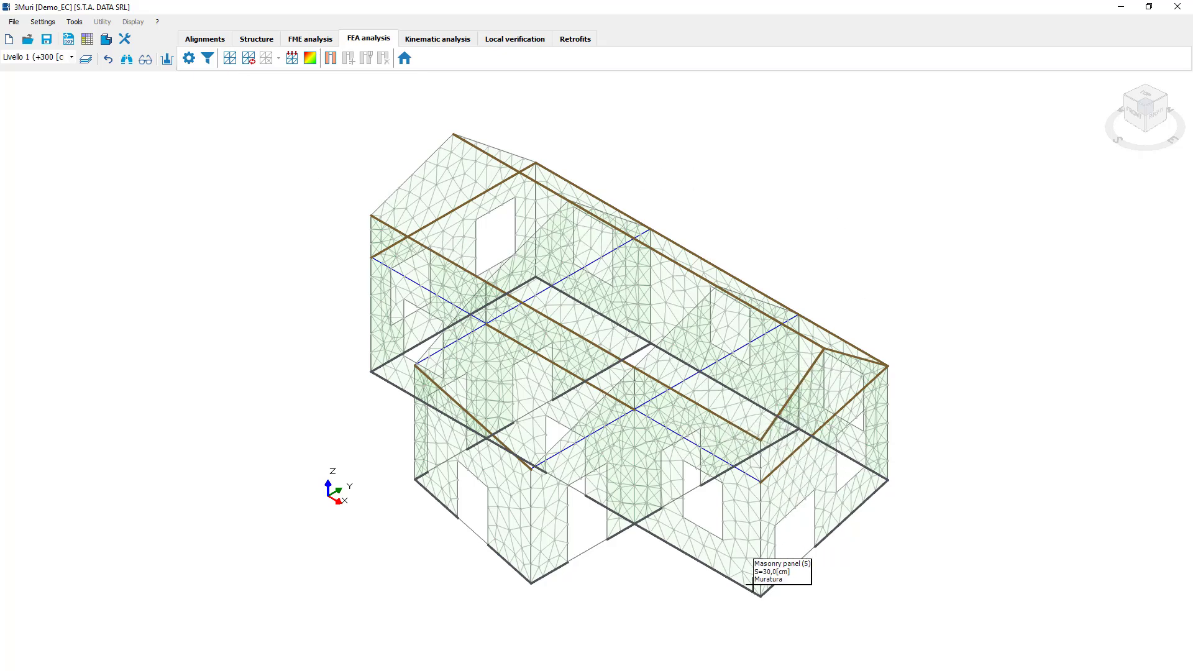
scroll(753, 575, up, 2)
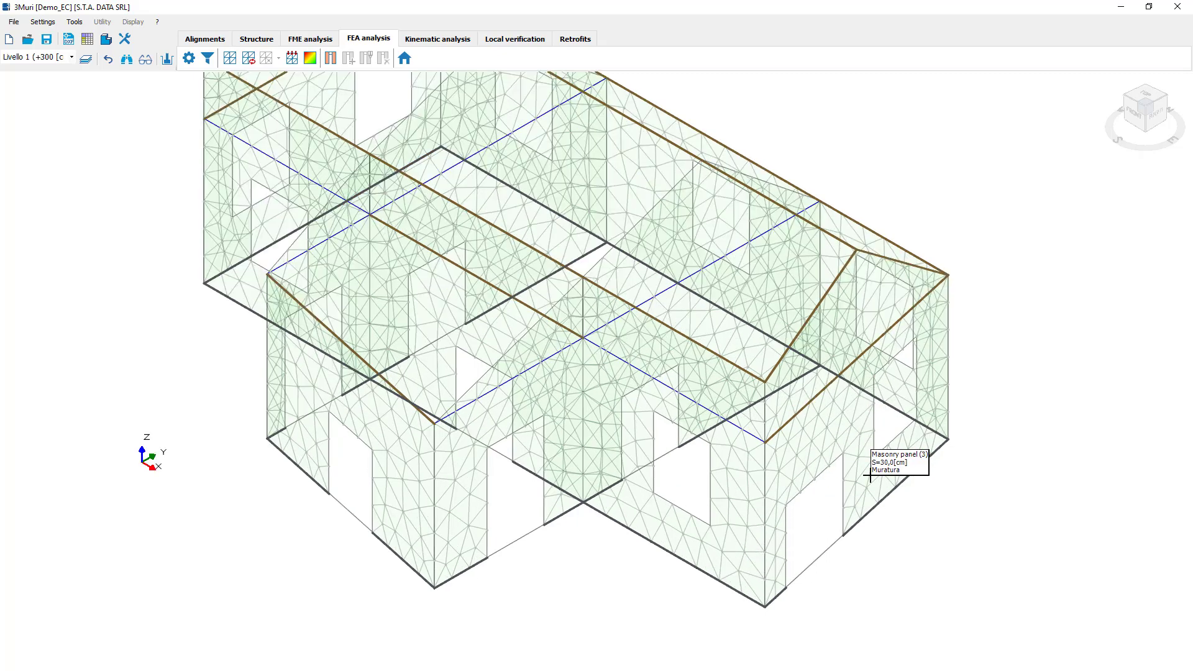
scroll(870, 477, down, 2)
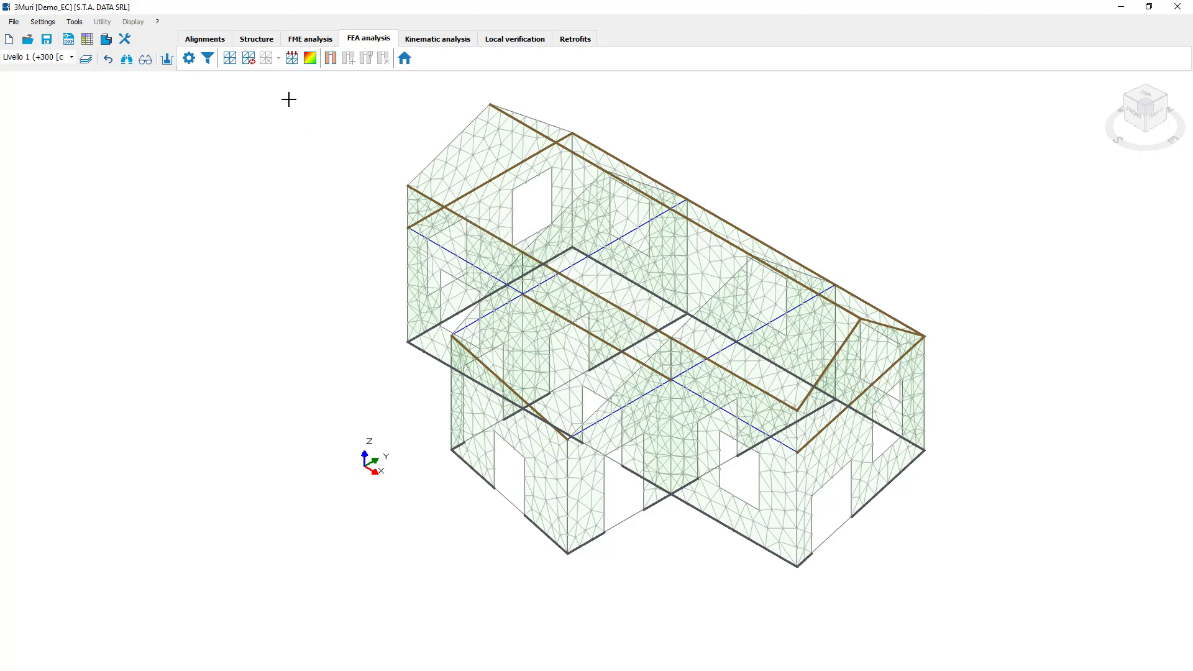
Run the FEA calculation and examine the ULS static displacements, focusing on the deformed roof ridge beam from the front
click(294, 61)
click(310, 59)
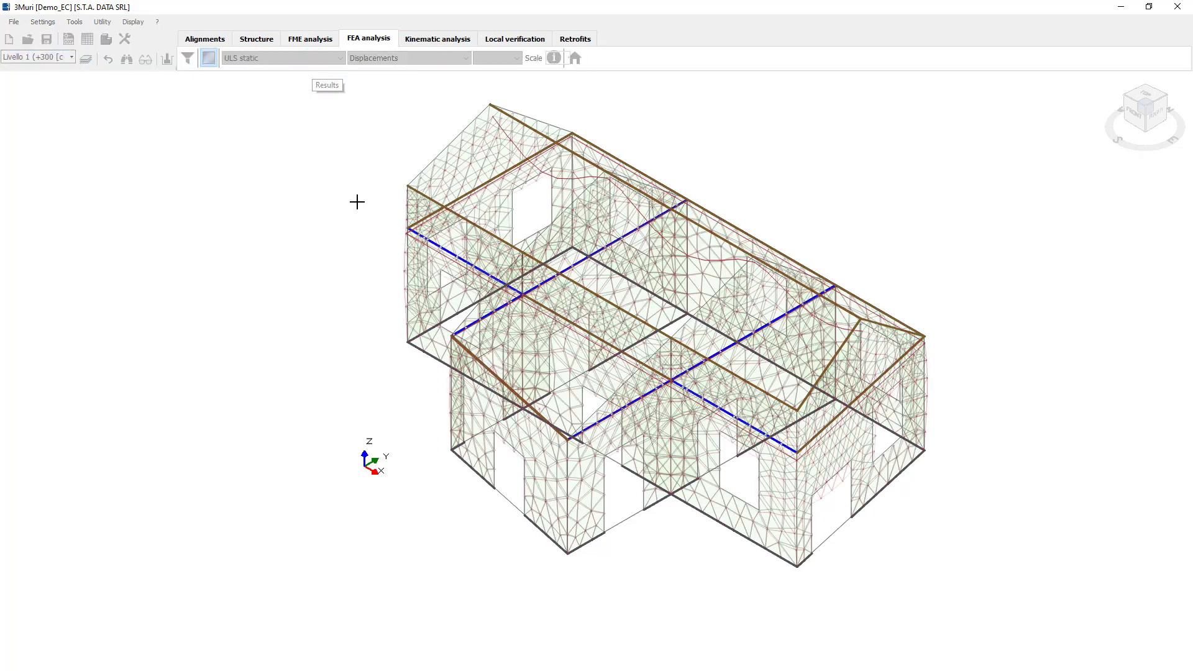
click(330, 59)
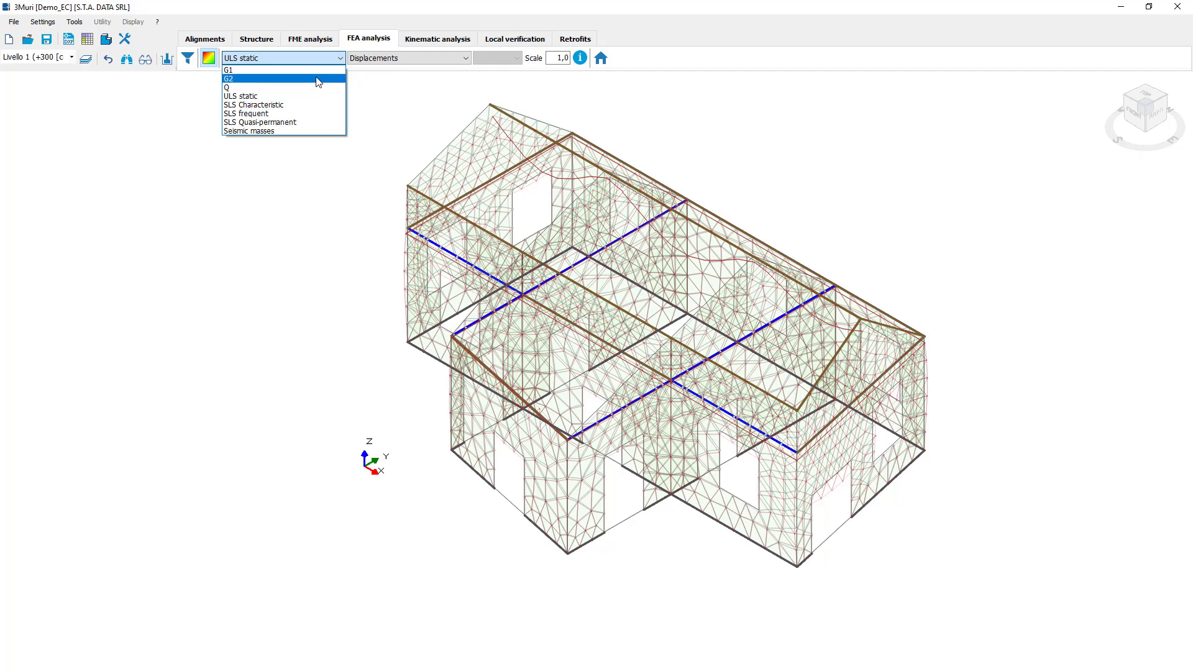
click(388, 60)
click(390, 59)
click(390, 59)
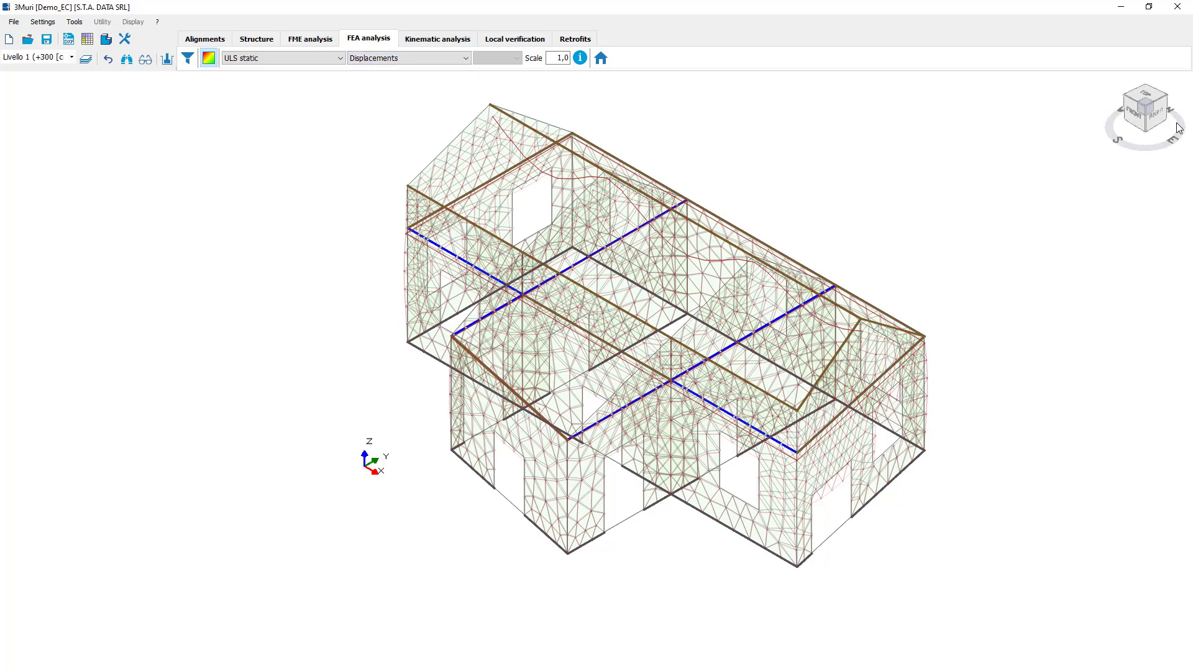
click(1165, 147)
drag(1164, 147, 1140, 99)
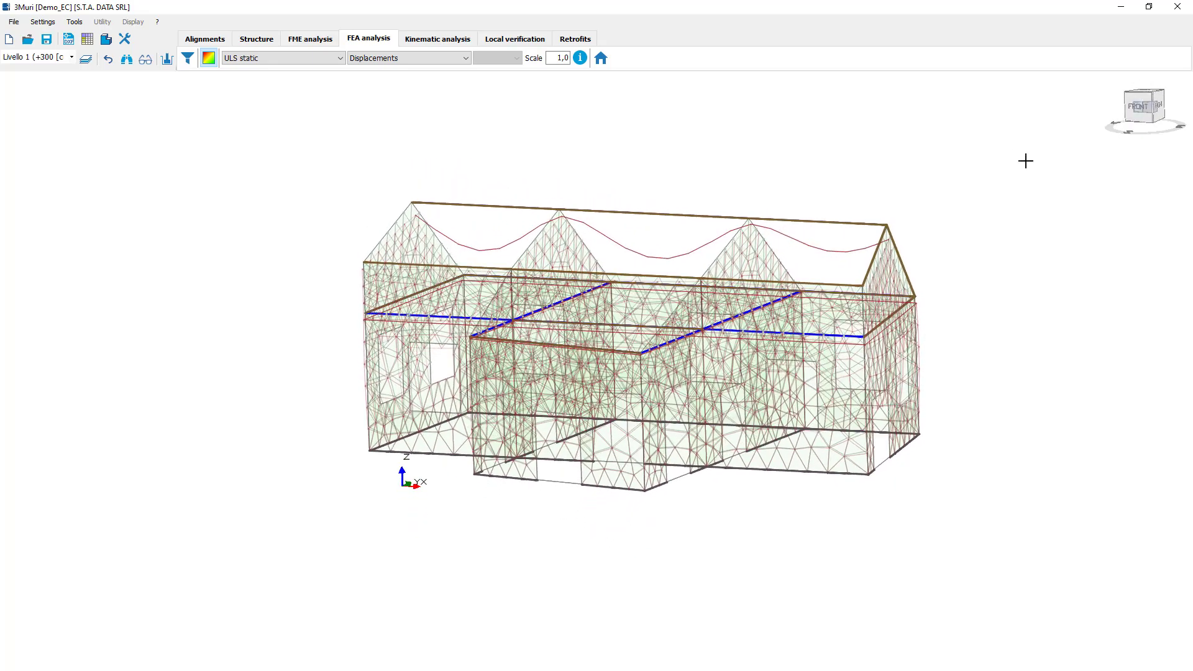
scroll(472, 217, up, 5)
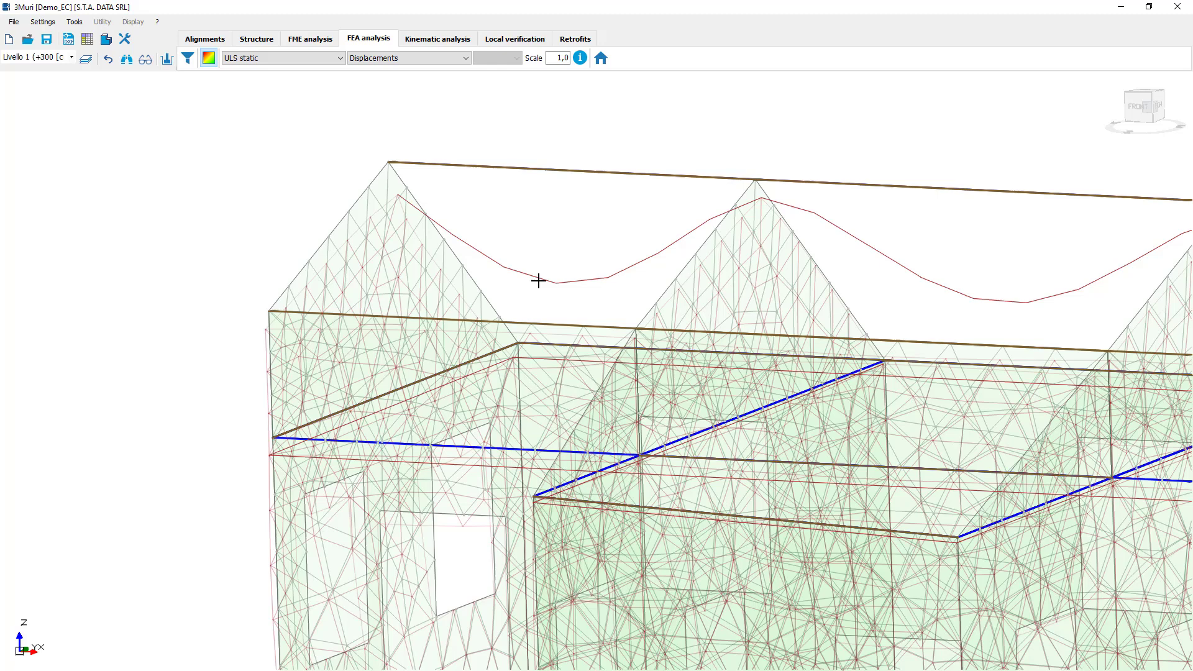
Display the Nx internal forces of the 1D elements for ULS static and inspect them around the model
click(440, 61)
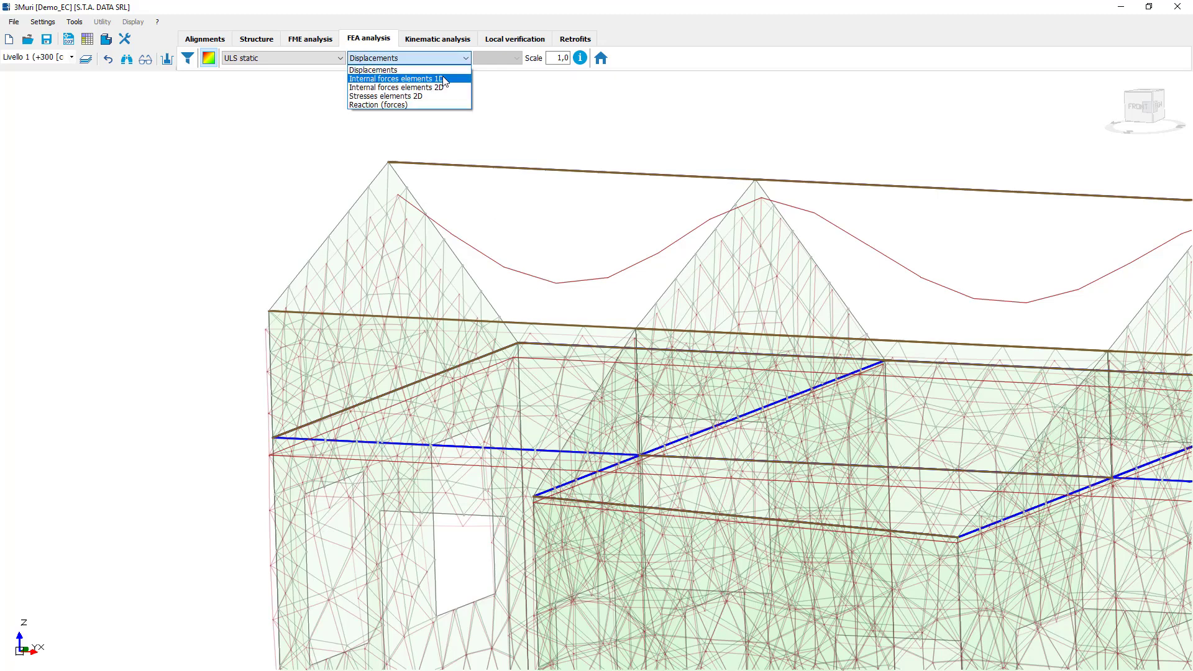
click(445, 79)
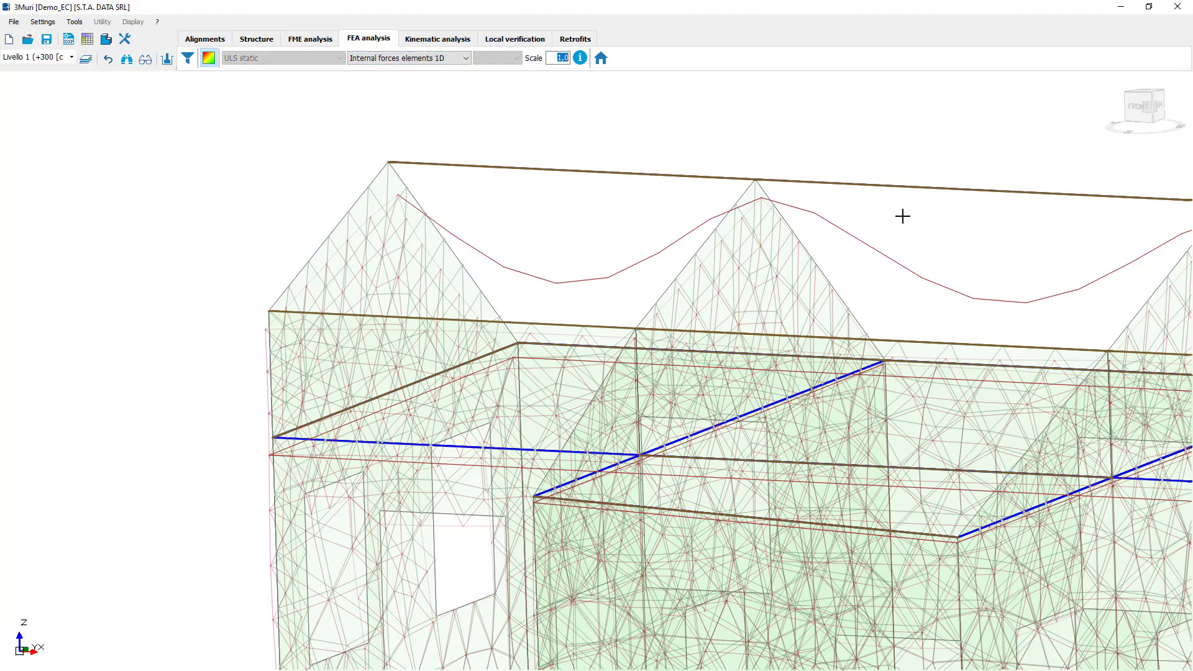
scroll(1061, 154, down, 3)
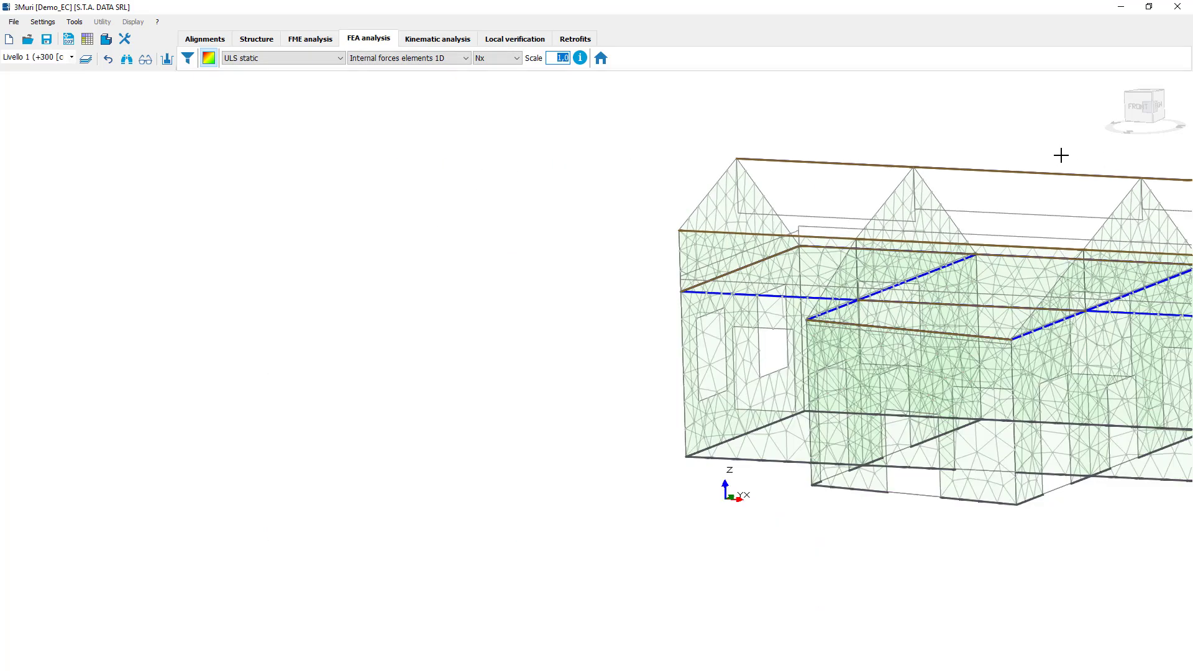
middle_drag(1062, 155, 1139, 157)
ctrl+middle_drag(1066, 227, 761, 278)
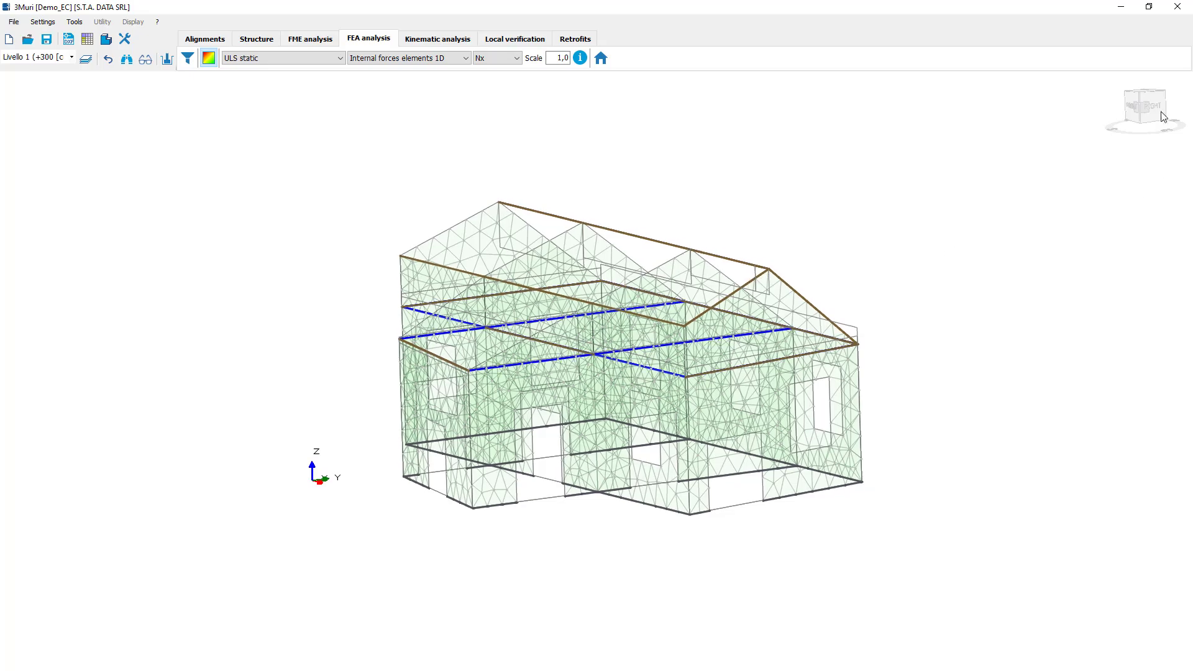
middle_drag(1162, 118, 1133, 177)
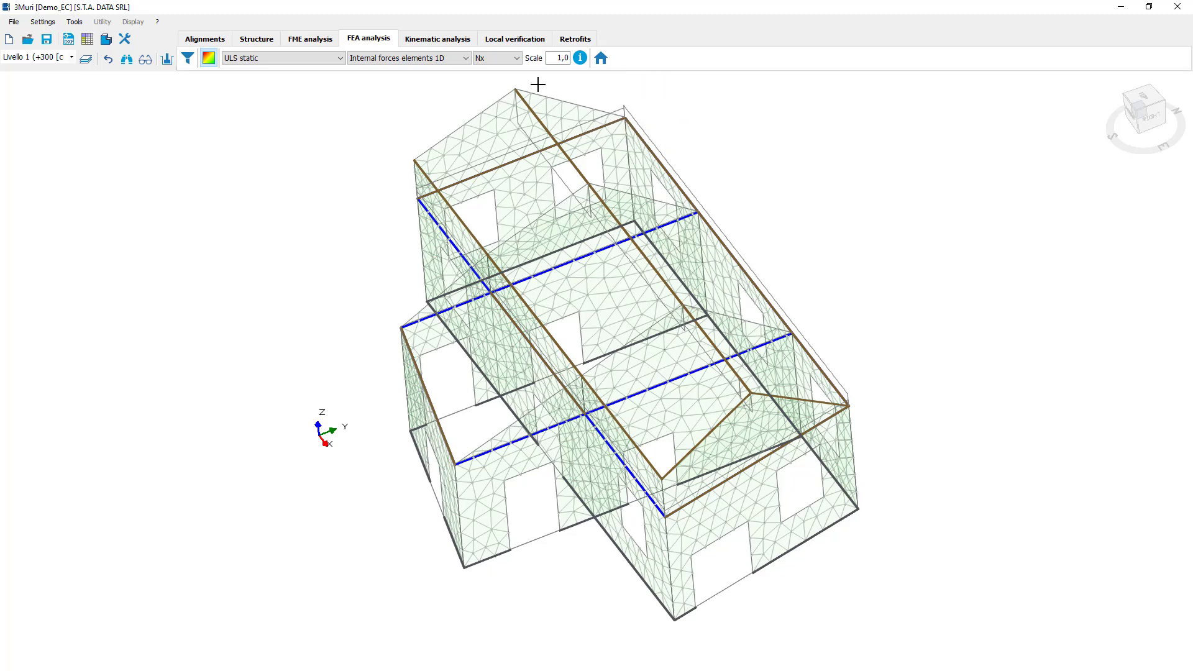
Display the Vy diagram and then the My diagram of the 1D elements, inspecting the bending moments from a low side view
click(506, 59)
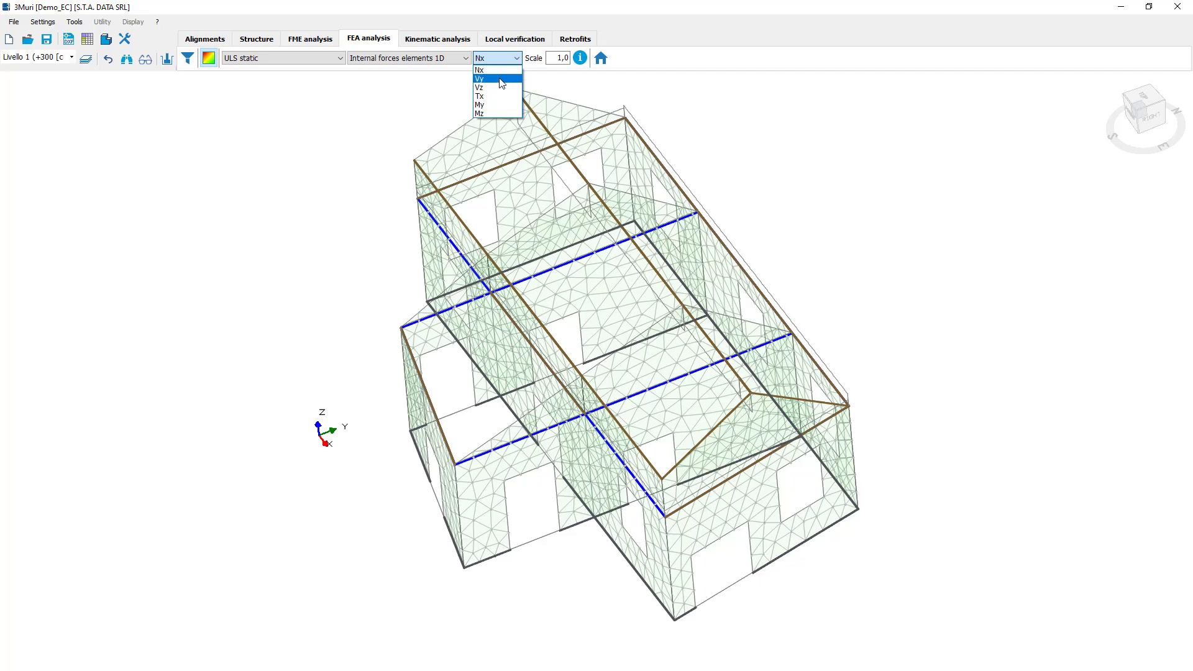
click(500, 79)
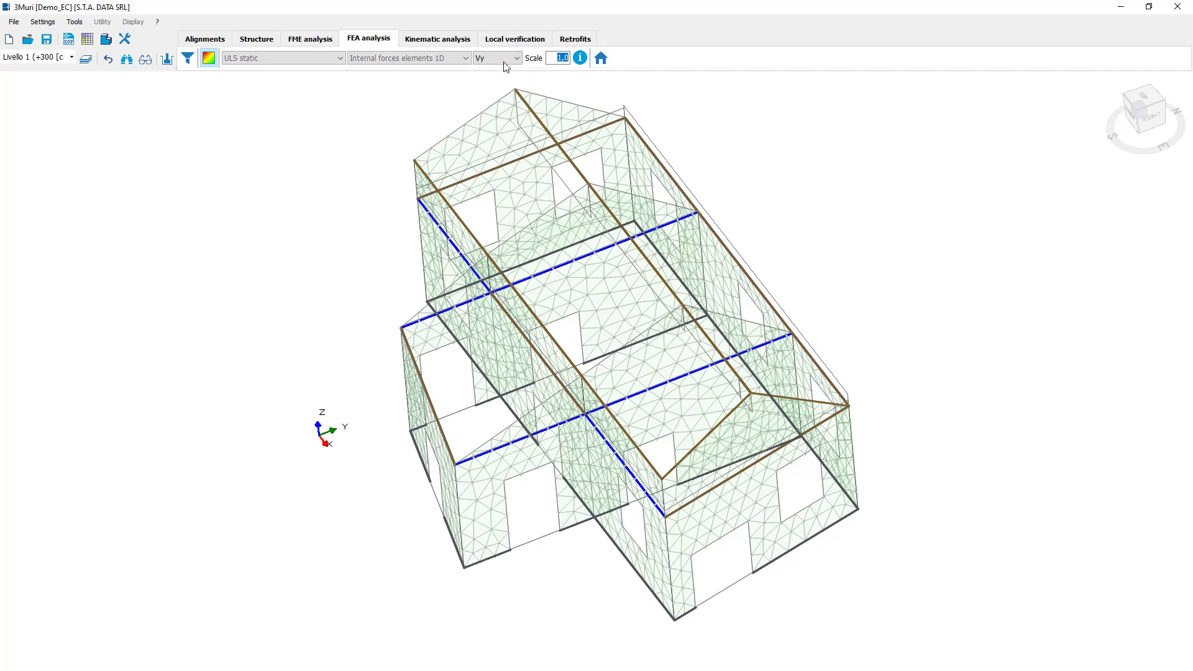
click(503, 57)
click(504, 58)
click(506, 59)
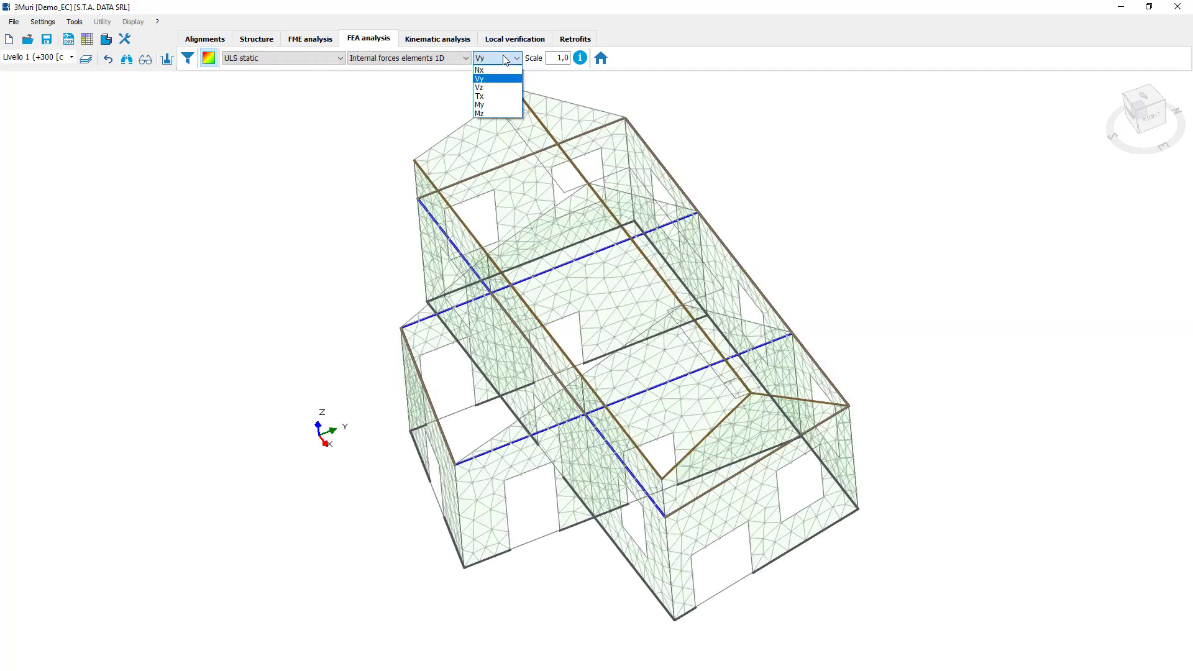
click(497, 104)
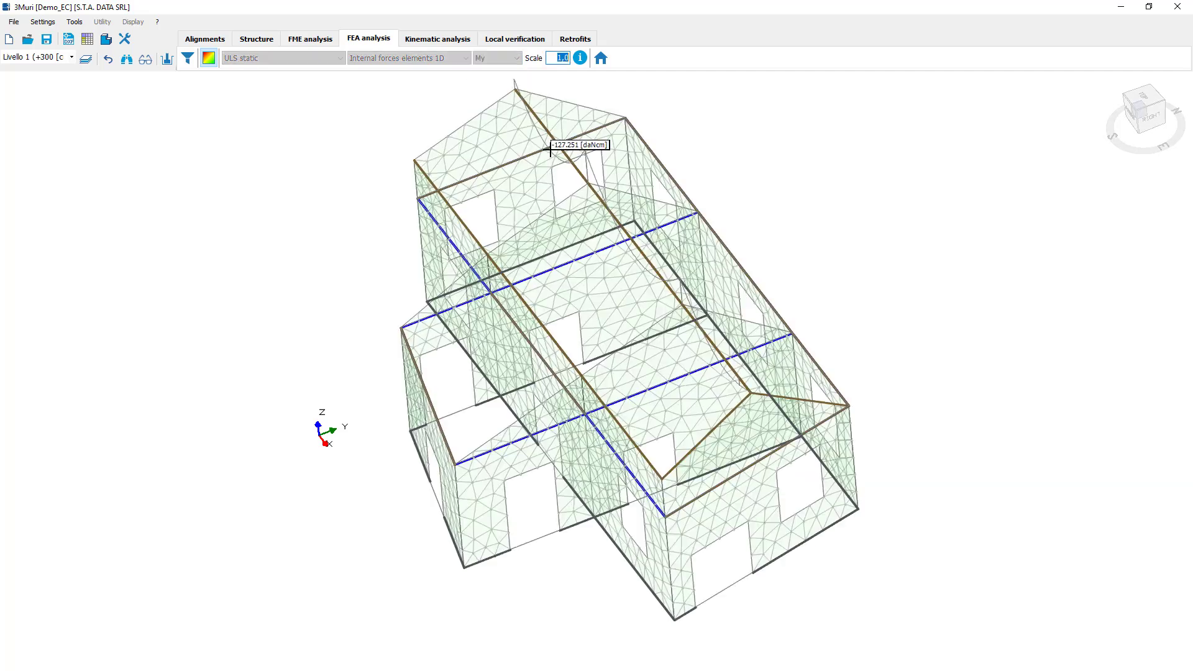
drag(1146, 147, 1157, 98)
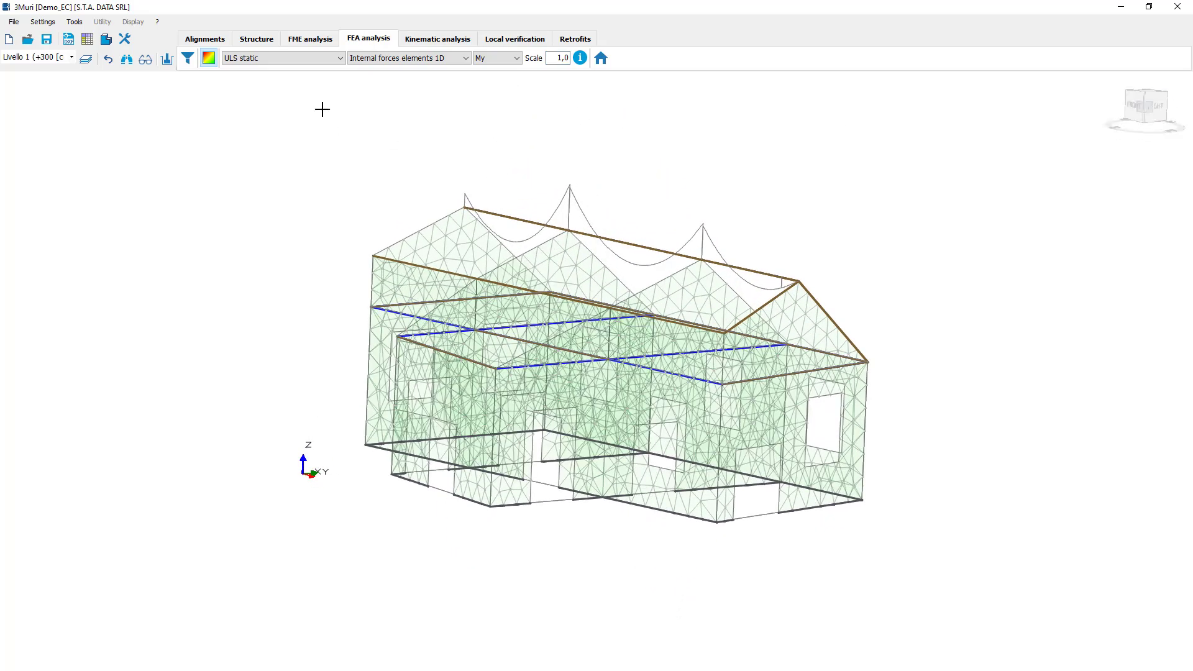
Compare the Mz diagram of the 1D elements with My, ending on My
click(513, 58)
click(501, 115)
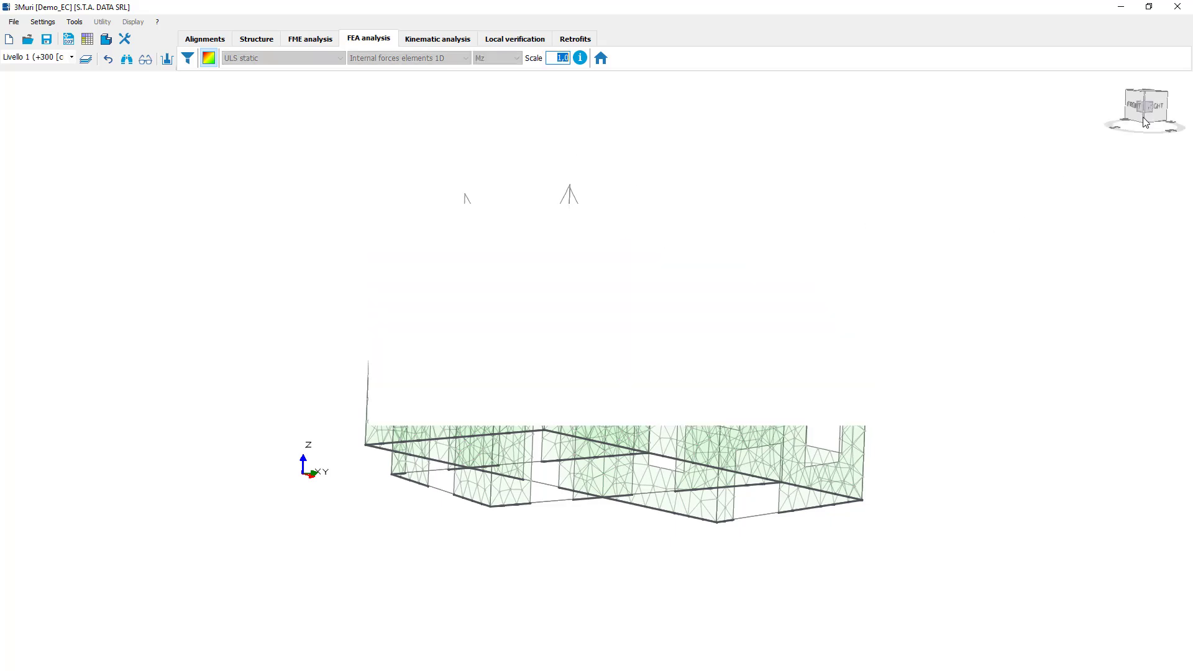
click(497, 58)
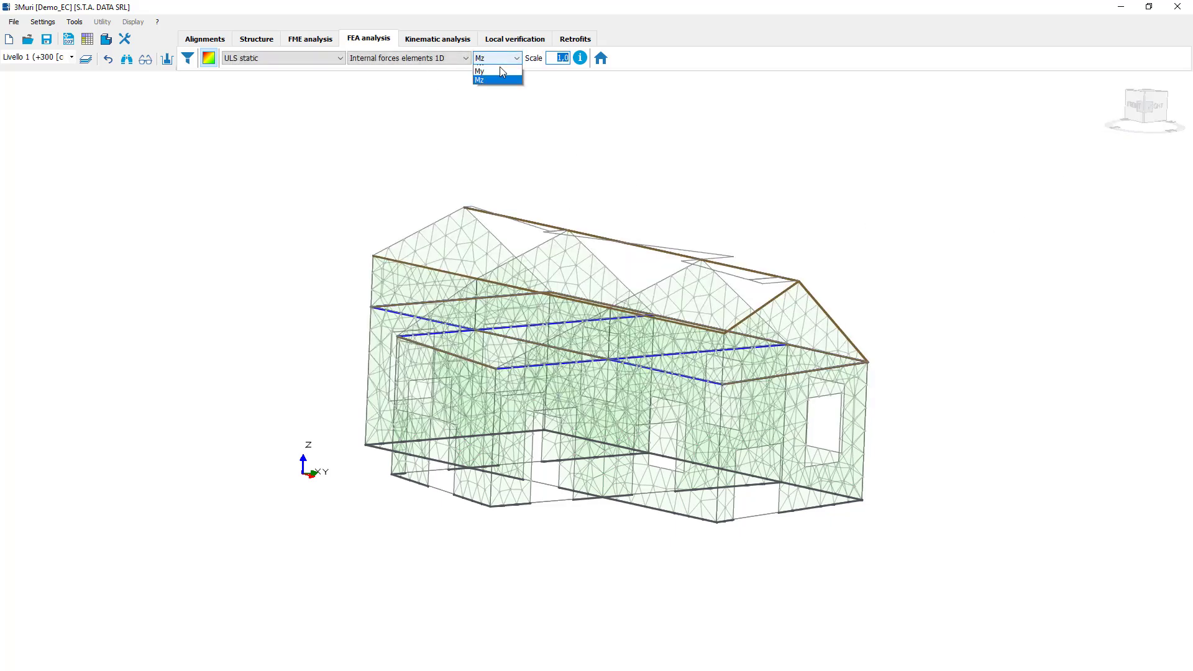
click(491, 105)
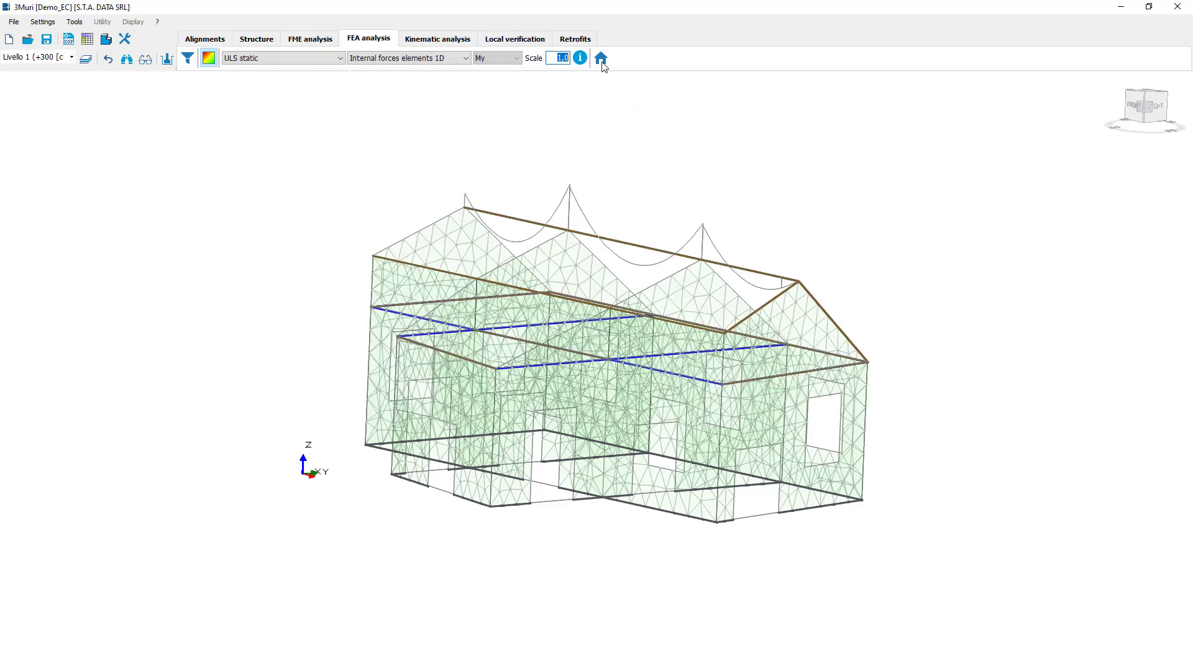
Inspect the My results on walls 8 and 1 in the individual wall view, then return to the 3D view
click(601, 59)
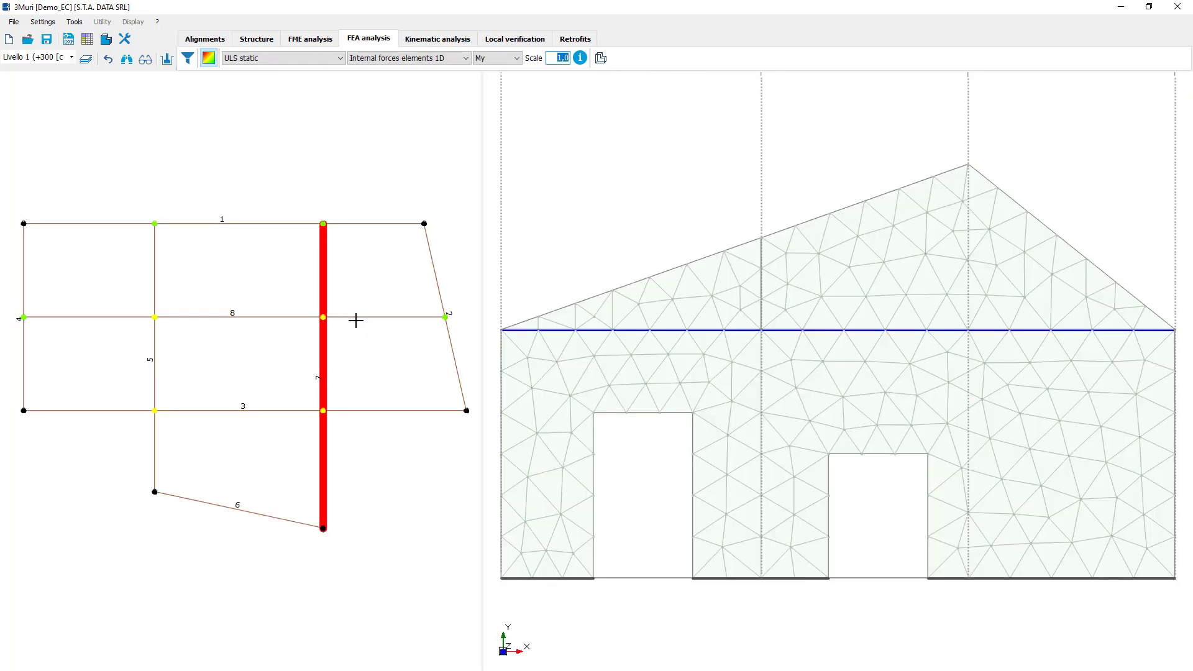
click(357, 316)
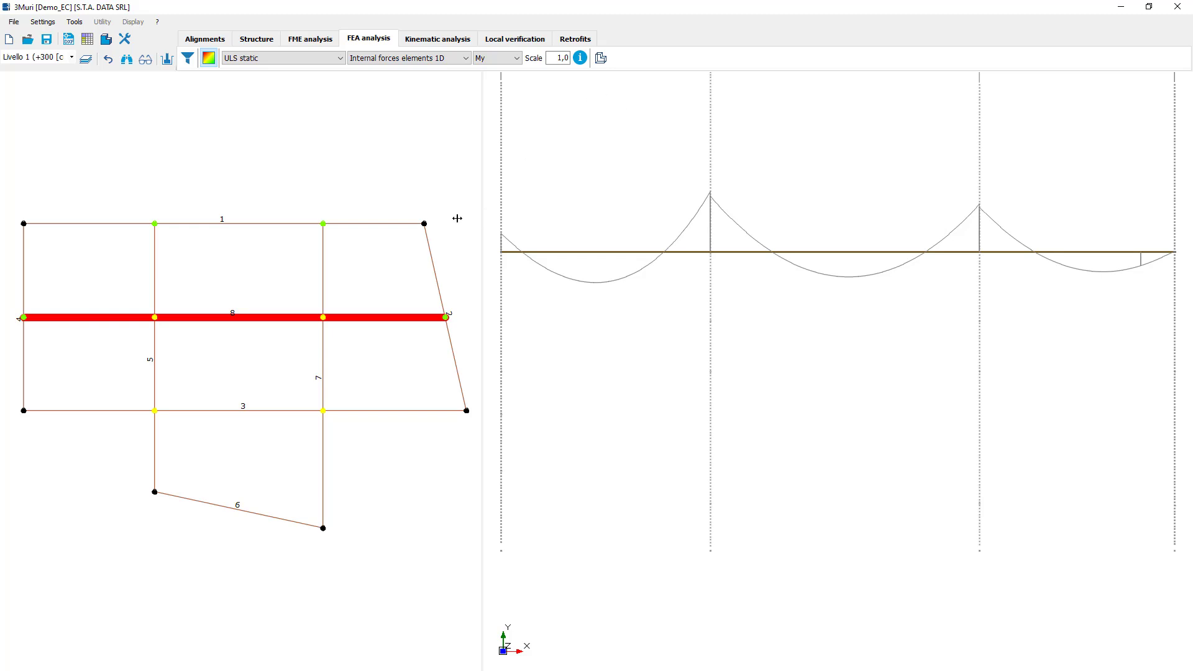
click(382, 223)
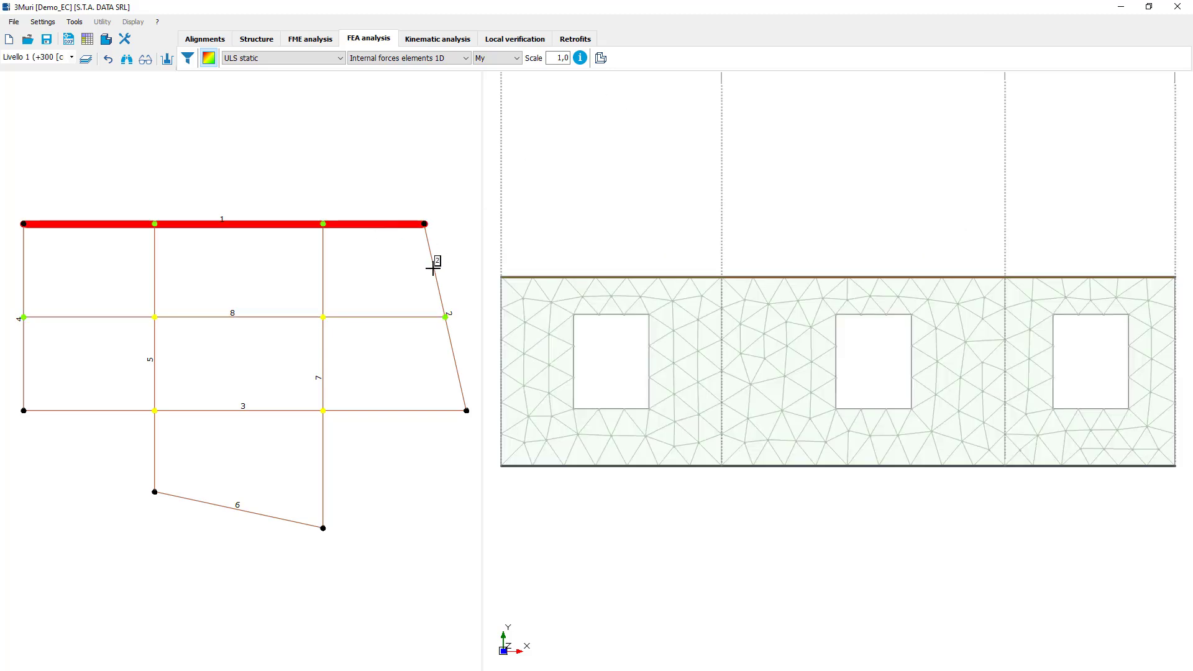
click(179, 317)
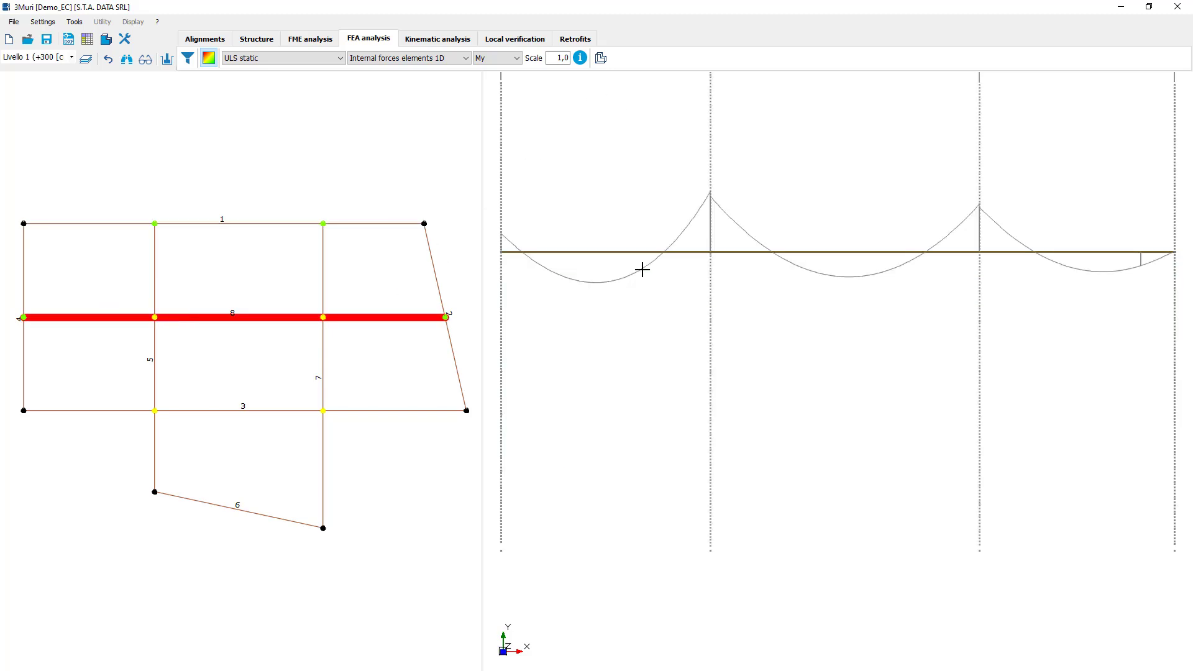
click(600, 57)
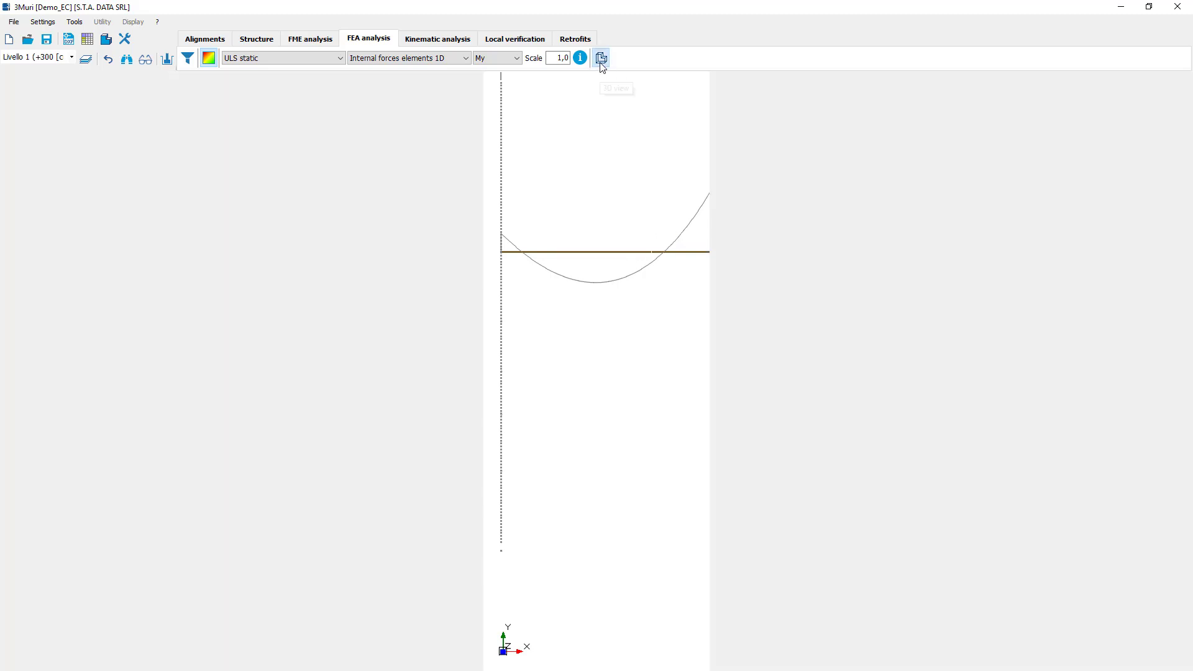
Display the internal forces of the 2D elements with the colour scale legend placed clear of the model
click(427, 58)
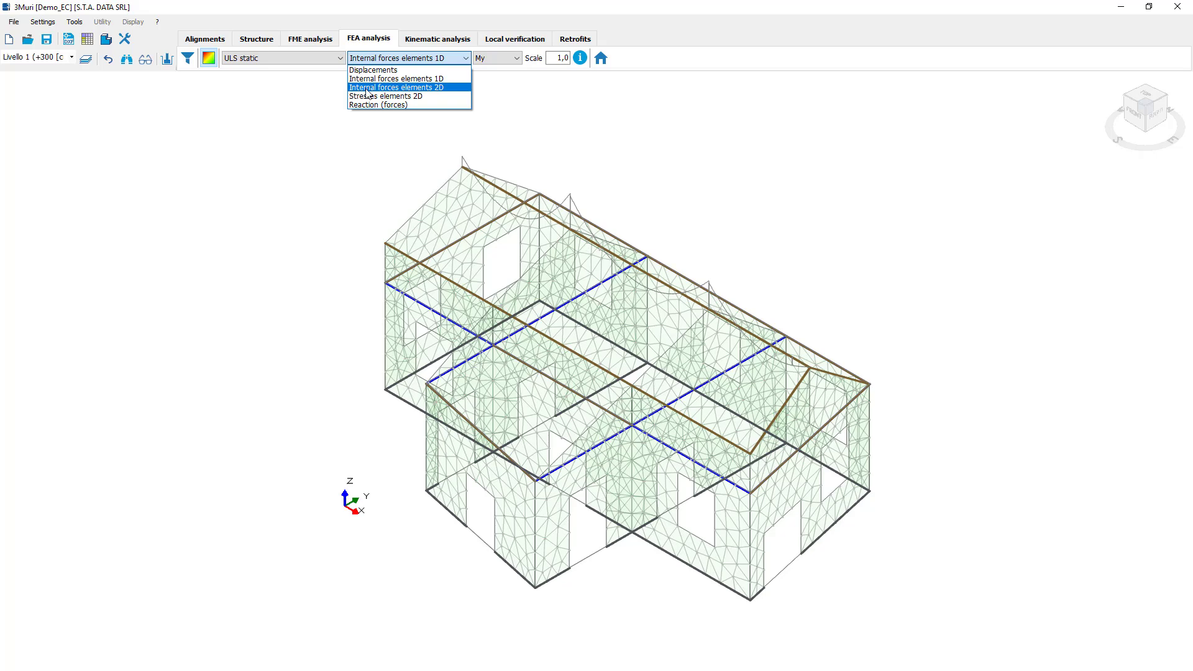
click(451, 88)
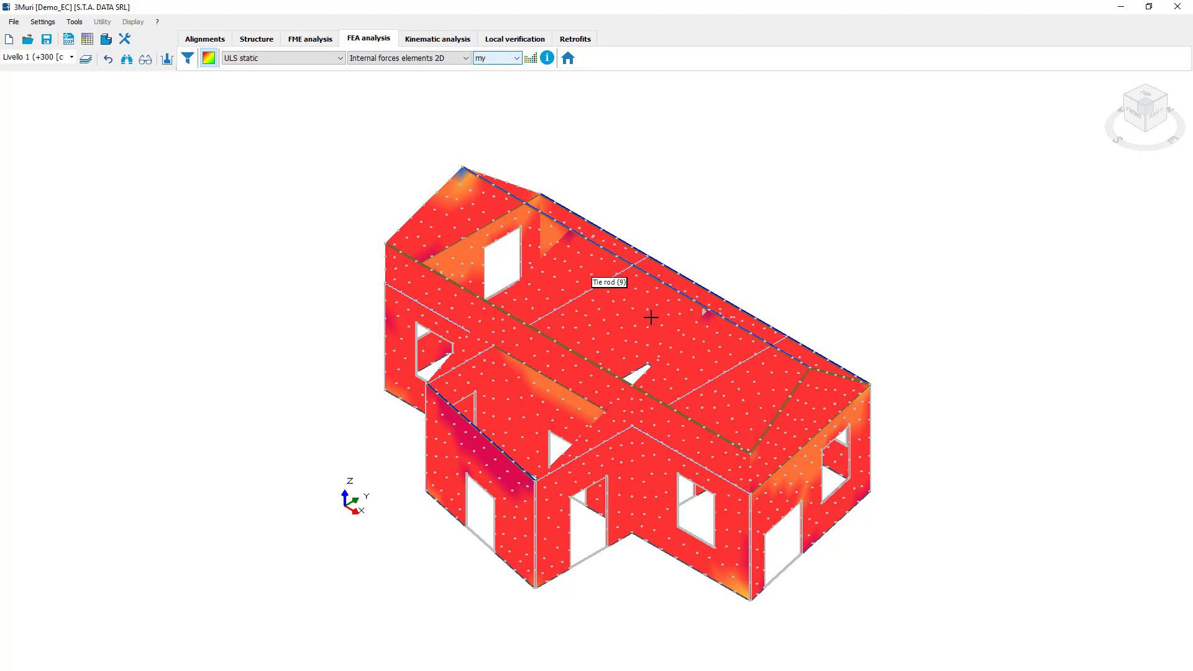
click(530, 58)
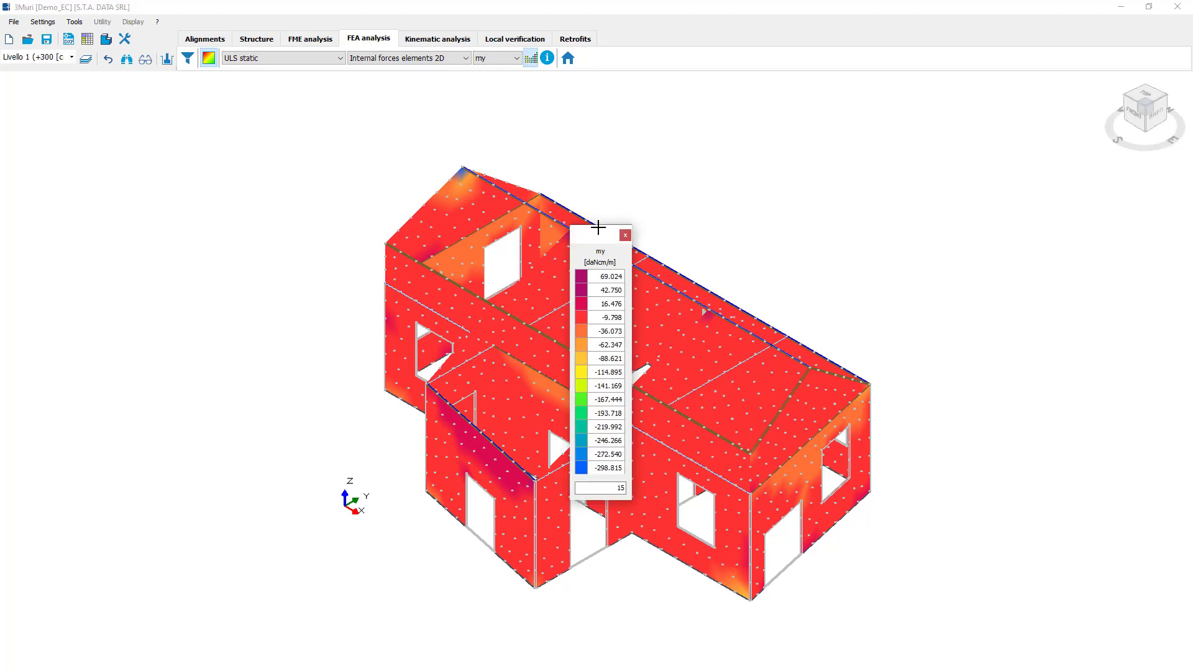
drag(602, 228, 932, 221)
Display the nx component of the 2D element forces and view the colour map from the front
click(494, 59)
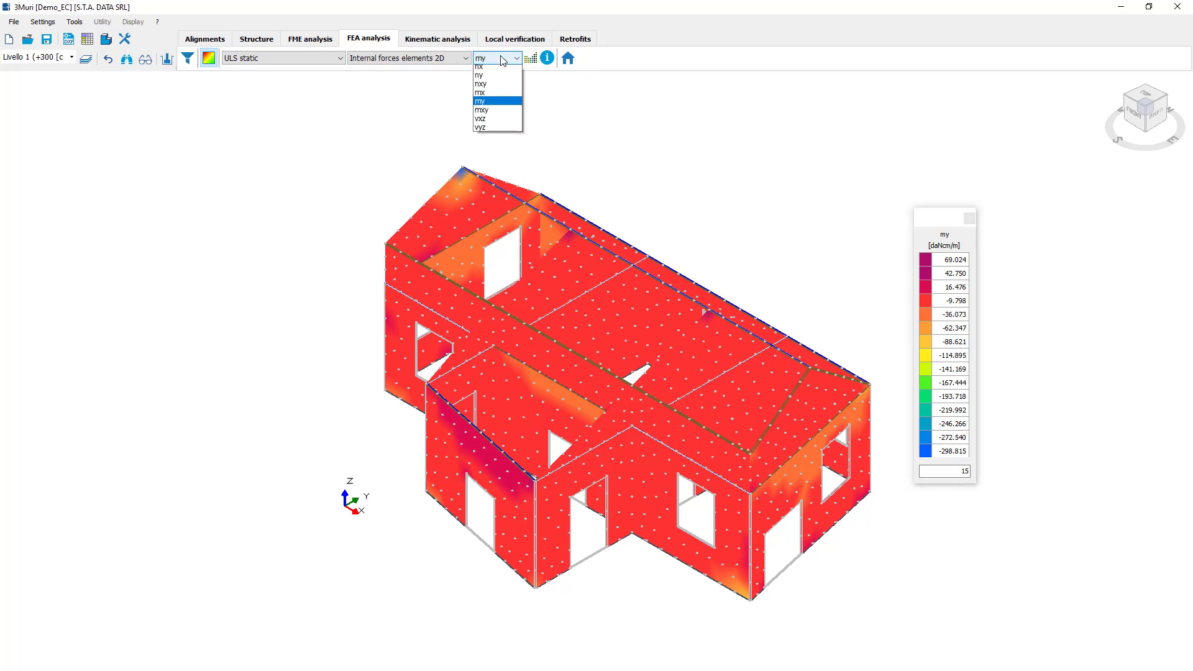
click(497, 77)
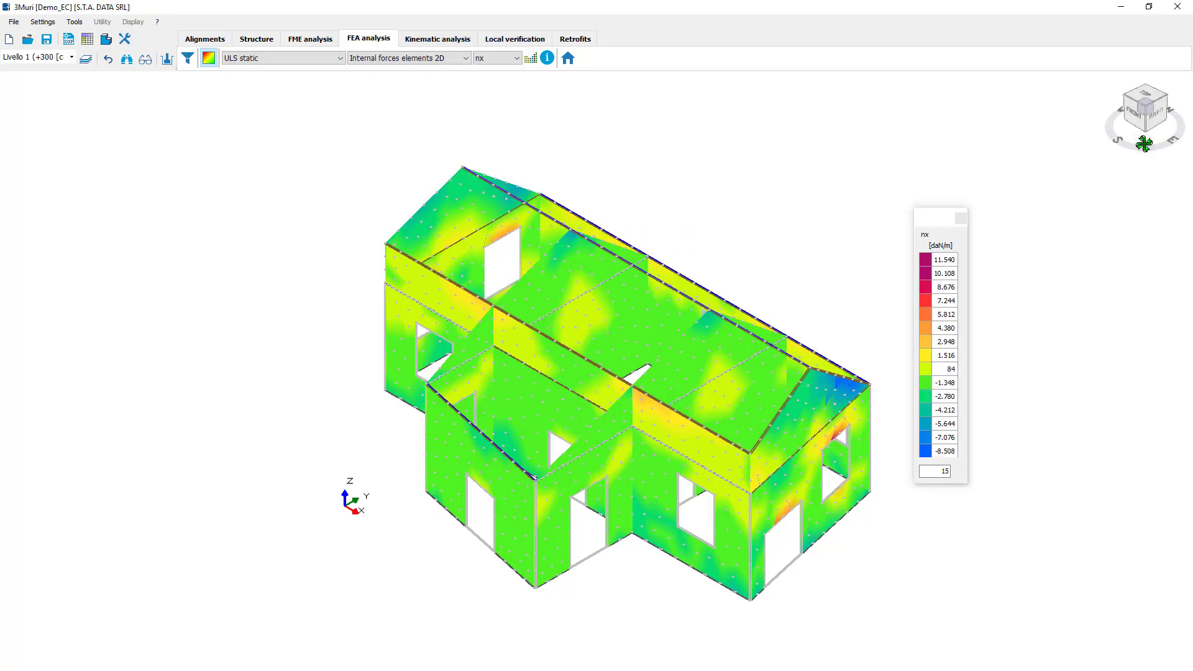
drag(1146, 147, 1182, 142)
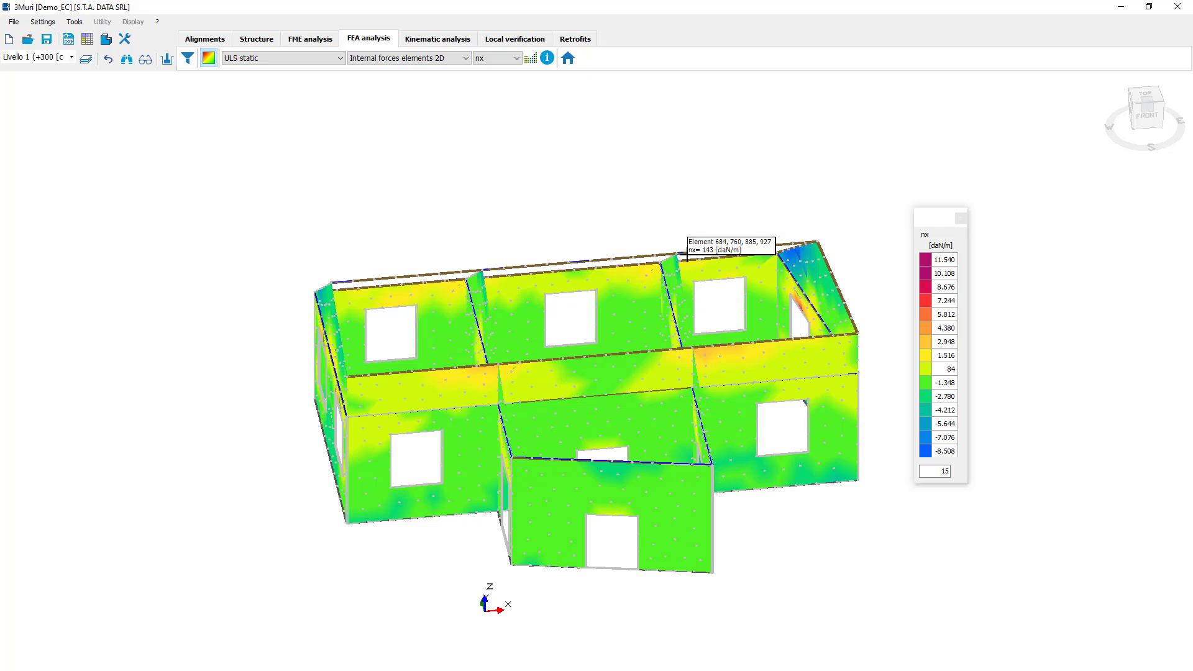
Display the stresses of the 2D elements for the ULS static combination
click(457, 60)
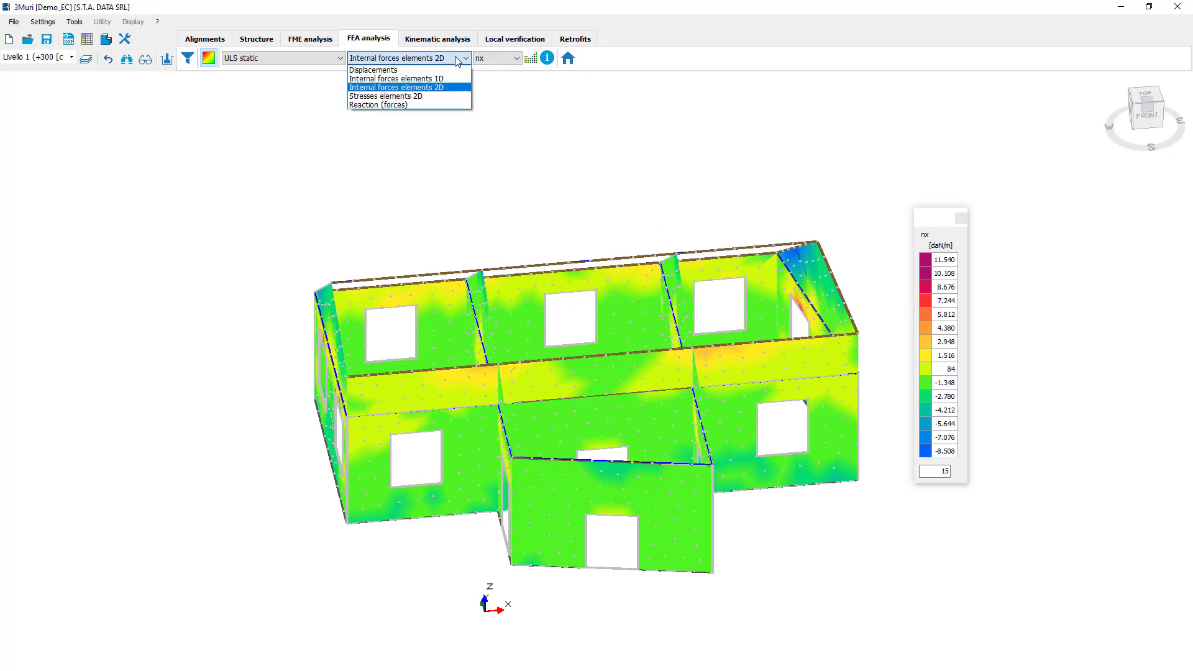
click(420, 99)
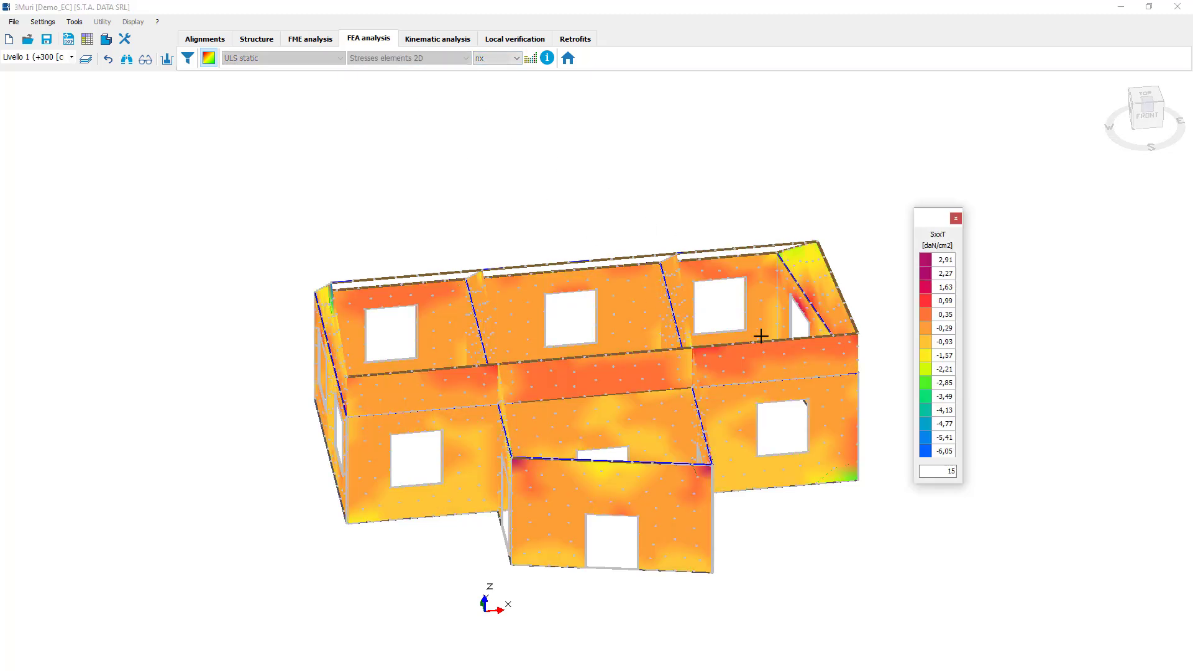
Display the Rz component of the reaction forces for the ULS static combination and examine the arrows along the wall bases
click(1146, 112)
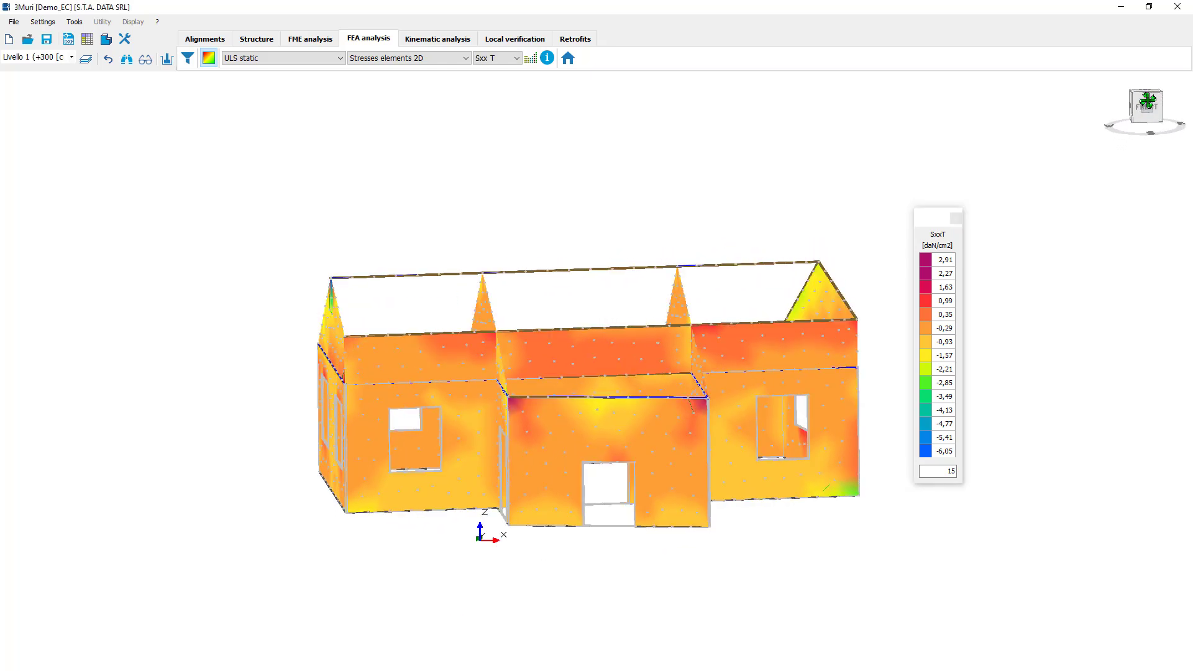
click(391, 60)
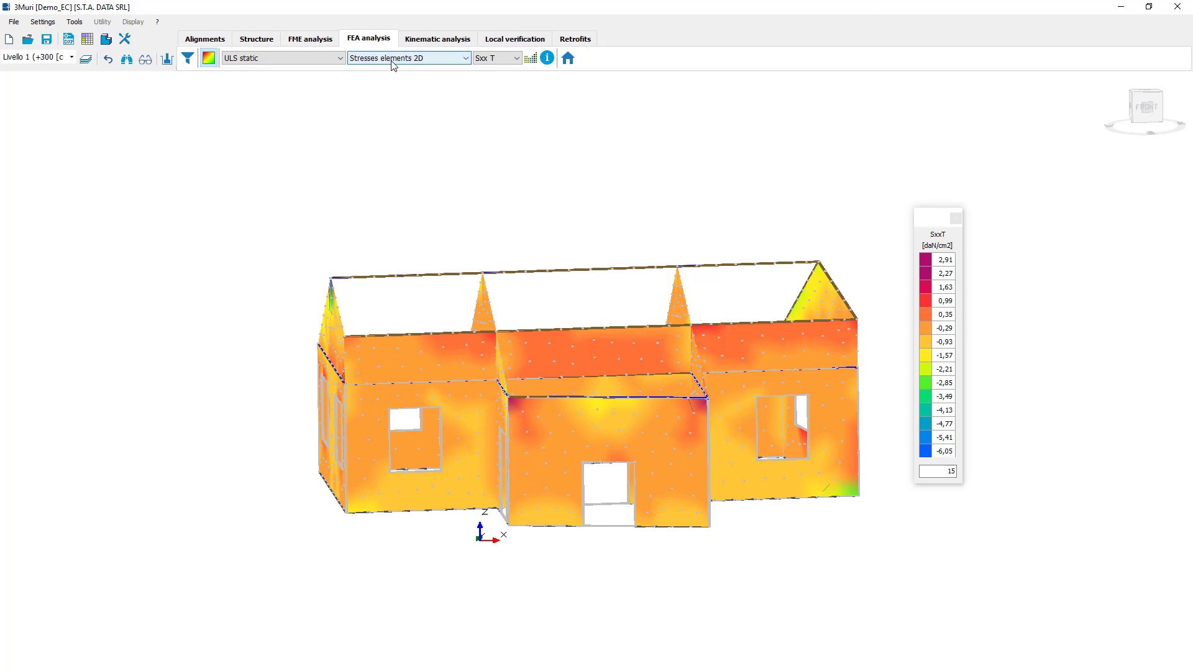
click(392, 107)
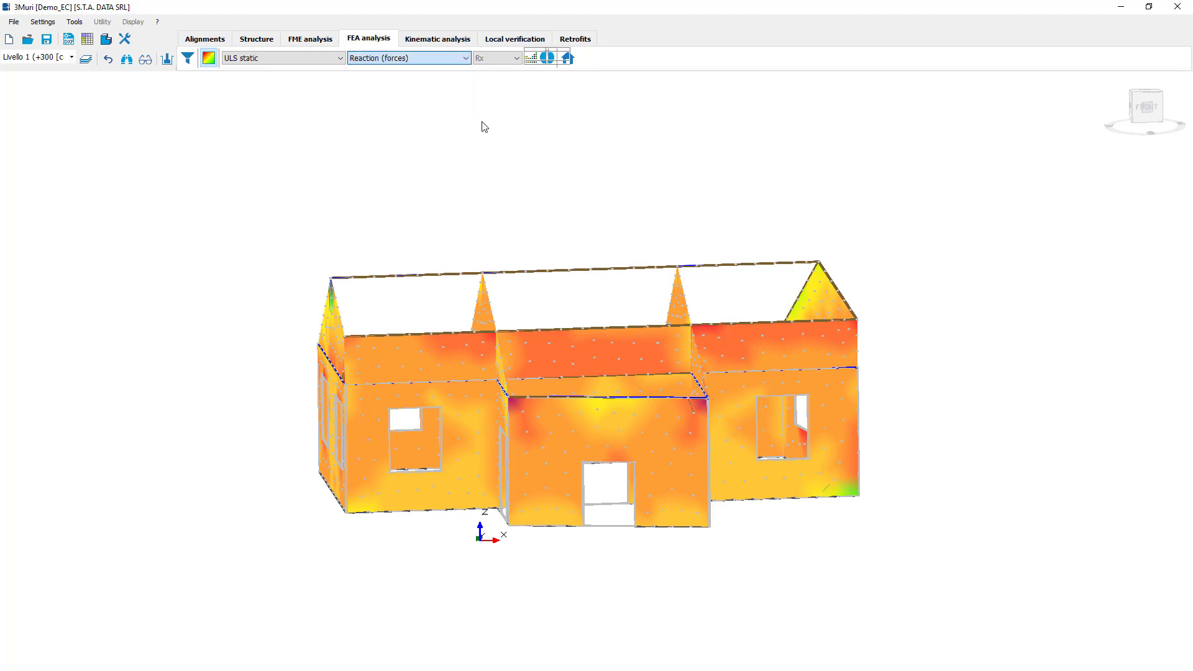
click(501, 59)
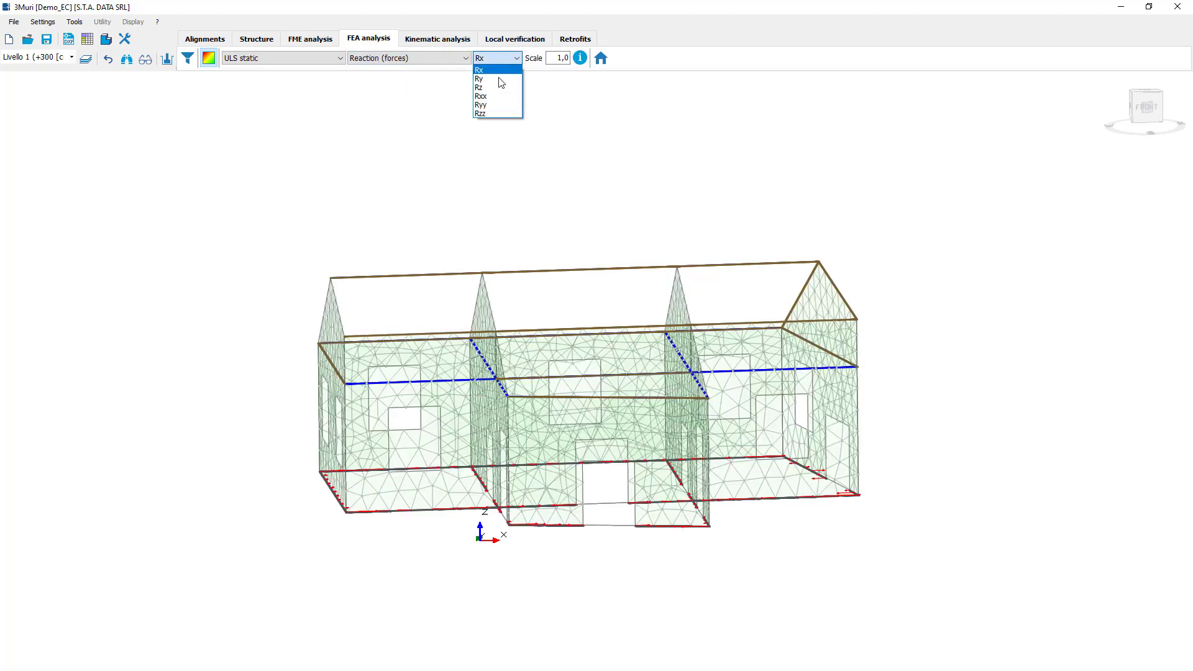
click(487, 91)
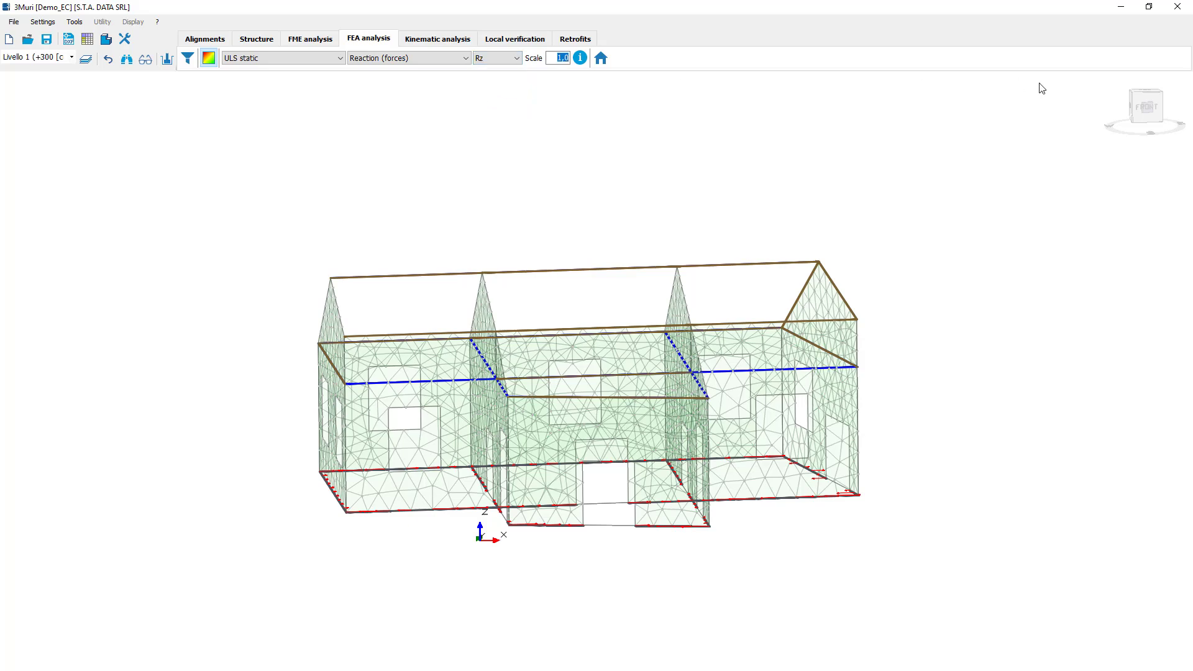
drag(1164, 94, 1113, 157)
scroll(837, 514, up, 2)
scroll(837, 515, up, 3)
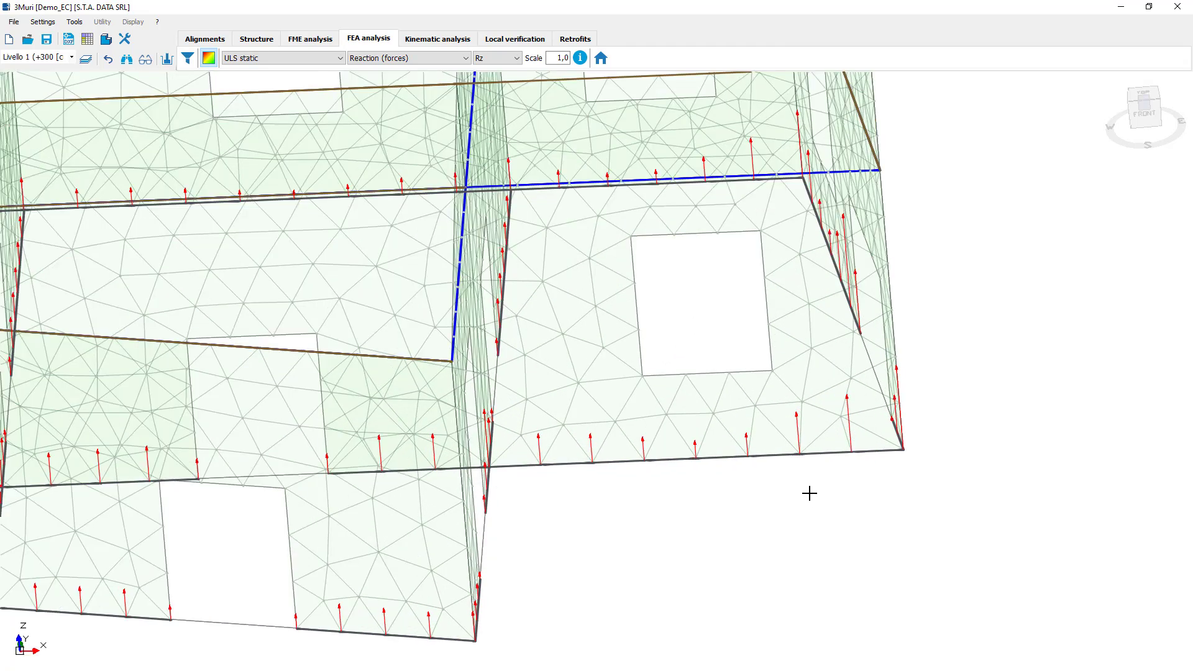
mouse_move(794, 414)
mouse_move(848, 400)
mouse_move(692, 444)
scroll(870, 307, down, 6)
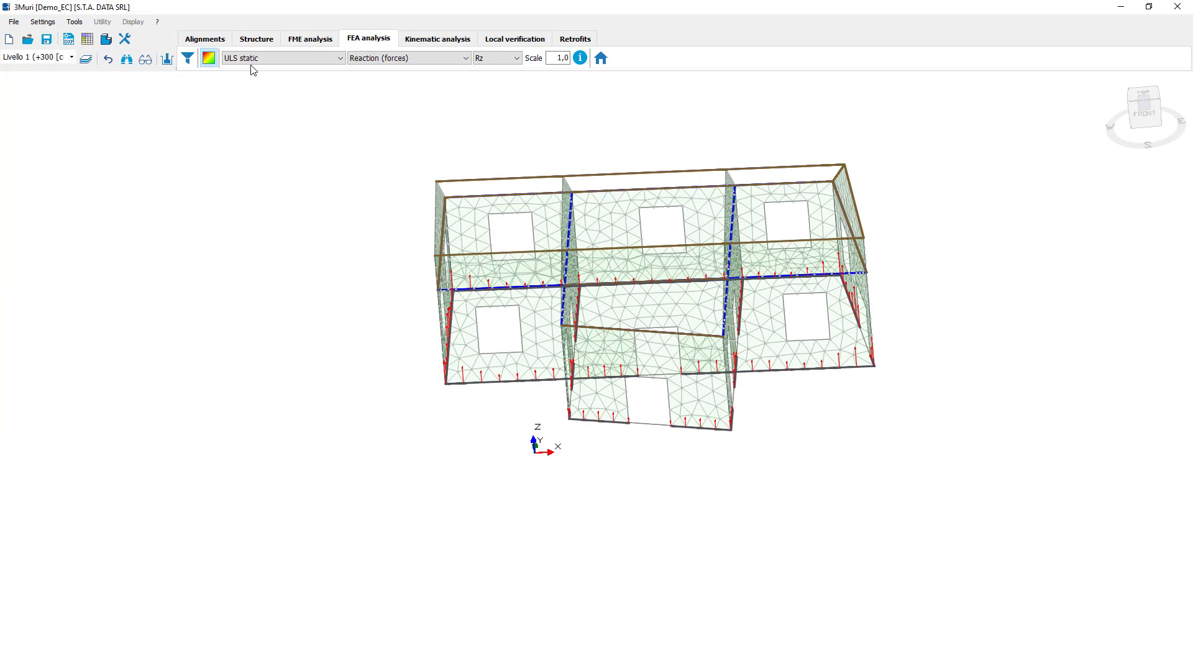
Leave the results display and generate the masonry piers over the whole building model
click(208, 58)
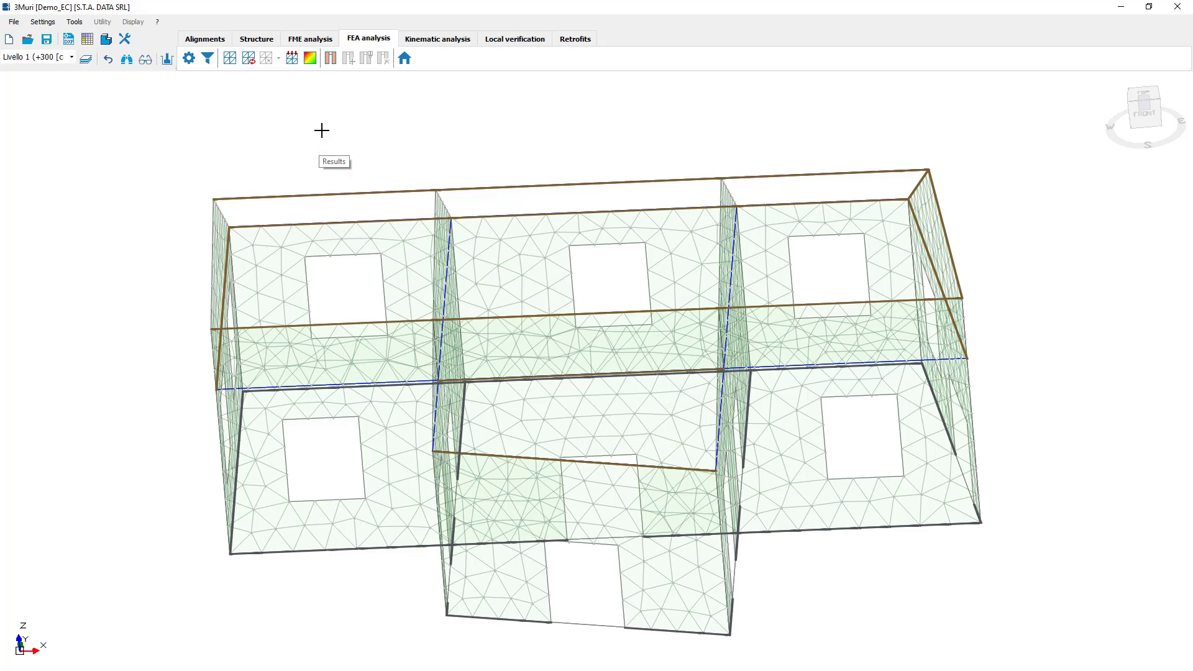
scroll(335, 132, down, 2)
drag(1177, 134, 1164, 148)
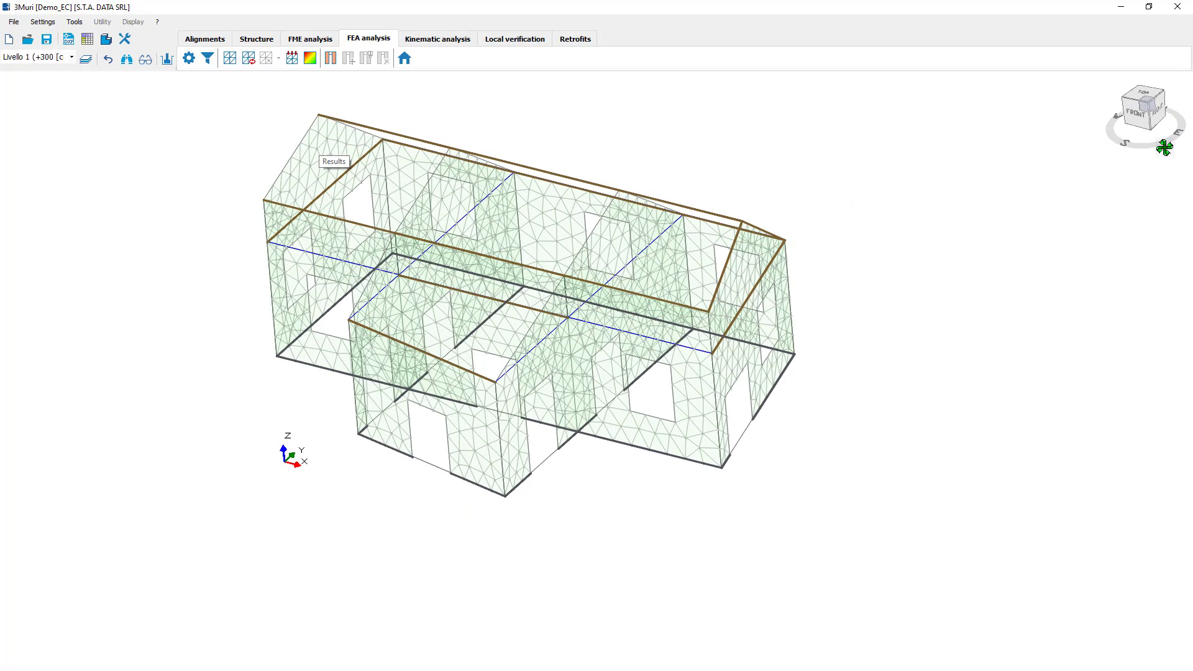
click(331, 58)
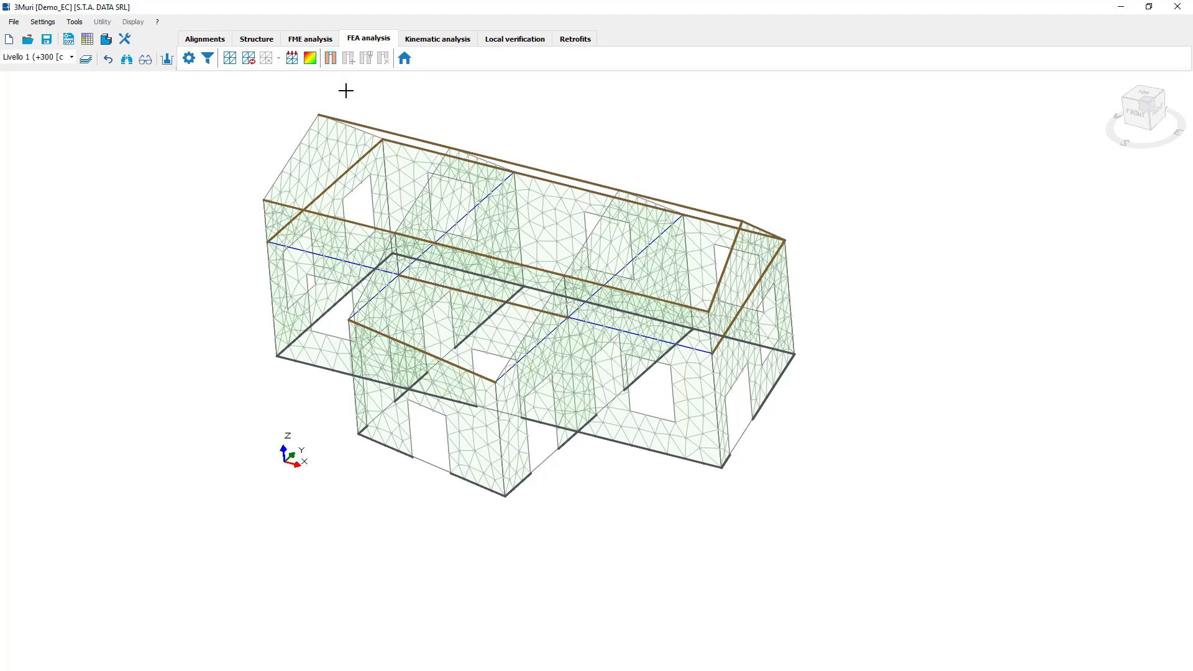
click(330, 57)
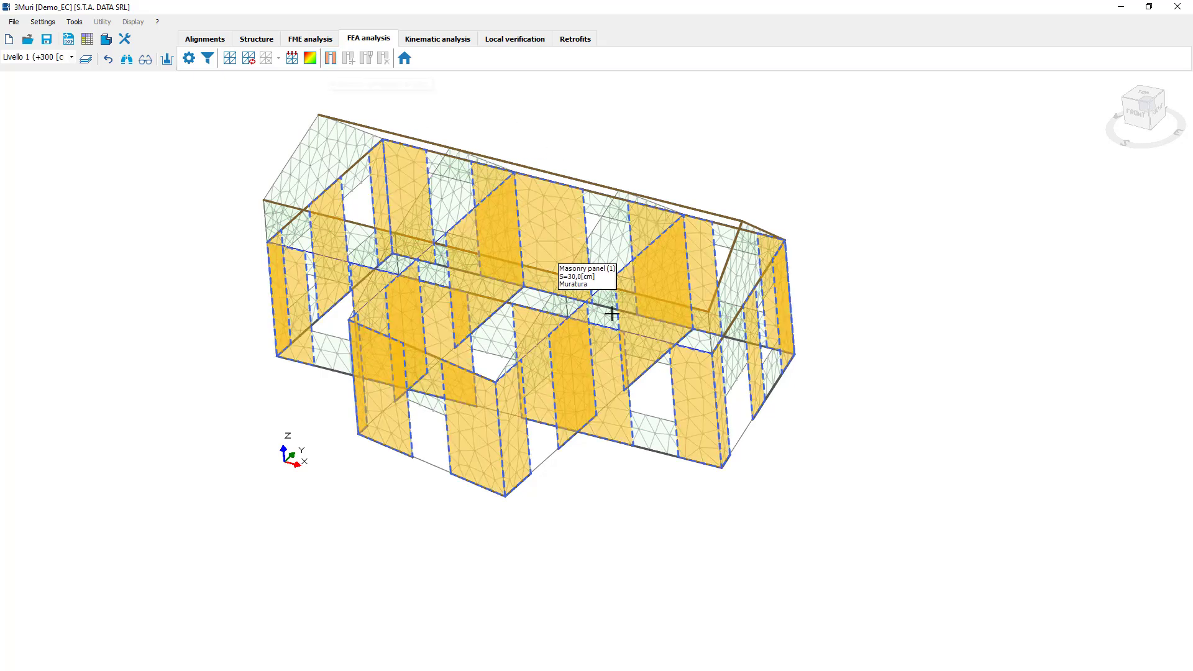
drag(1116, 142, 1078, 127)
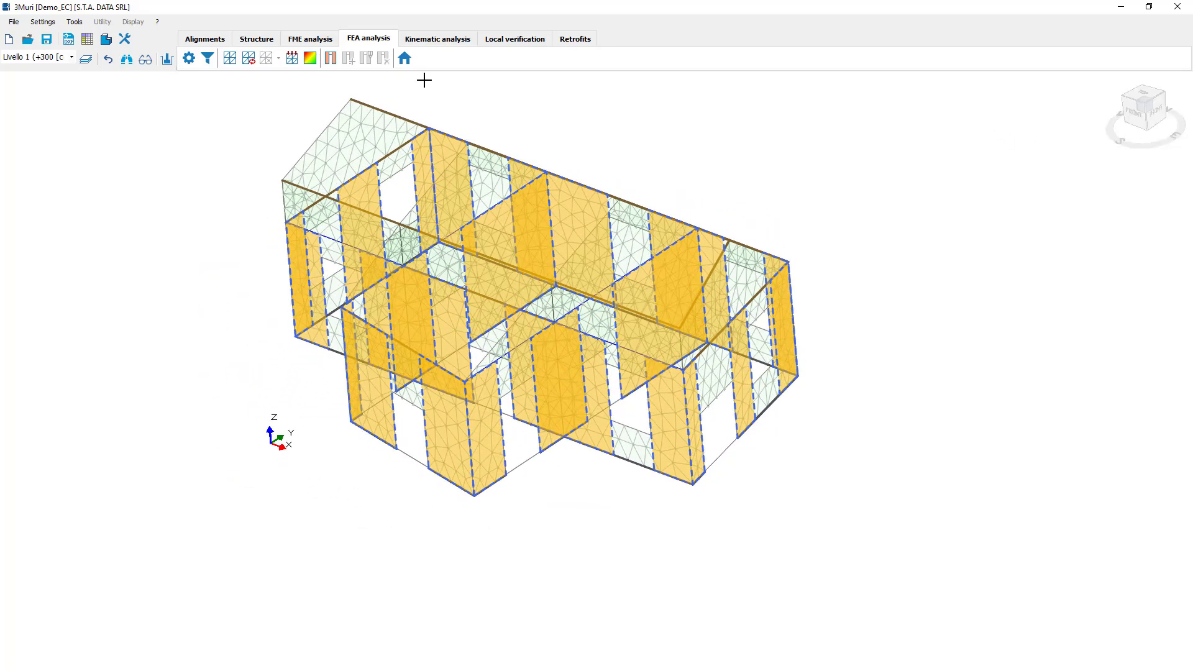
Show wall 1 with its piers in the elevation view
click(405, 59)
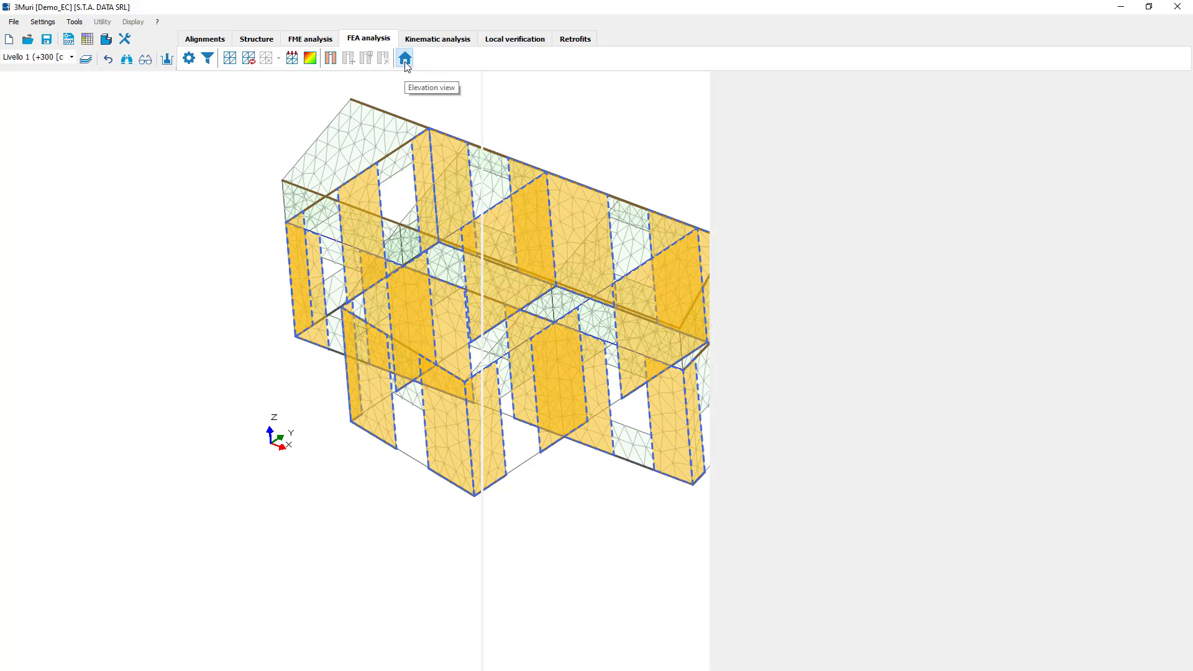
click(342, 225)
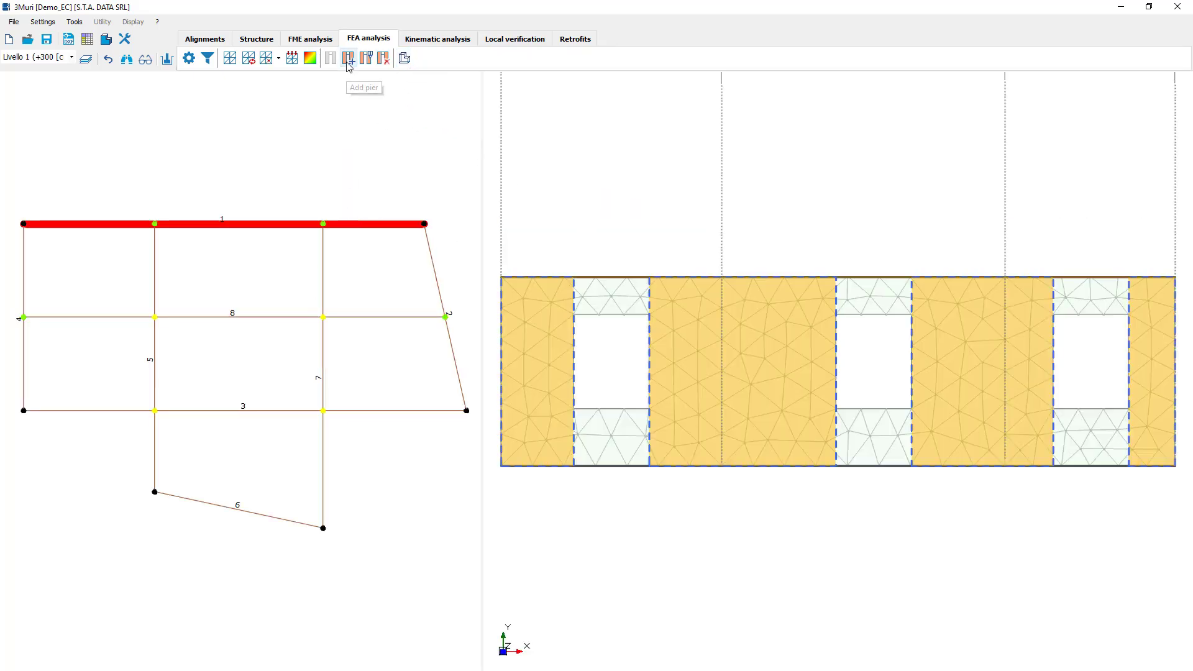
click(347, 65)
drag(574, 277, 650, 321)
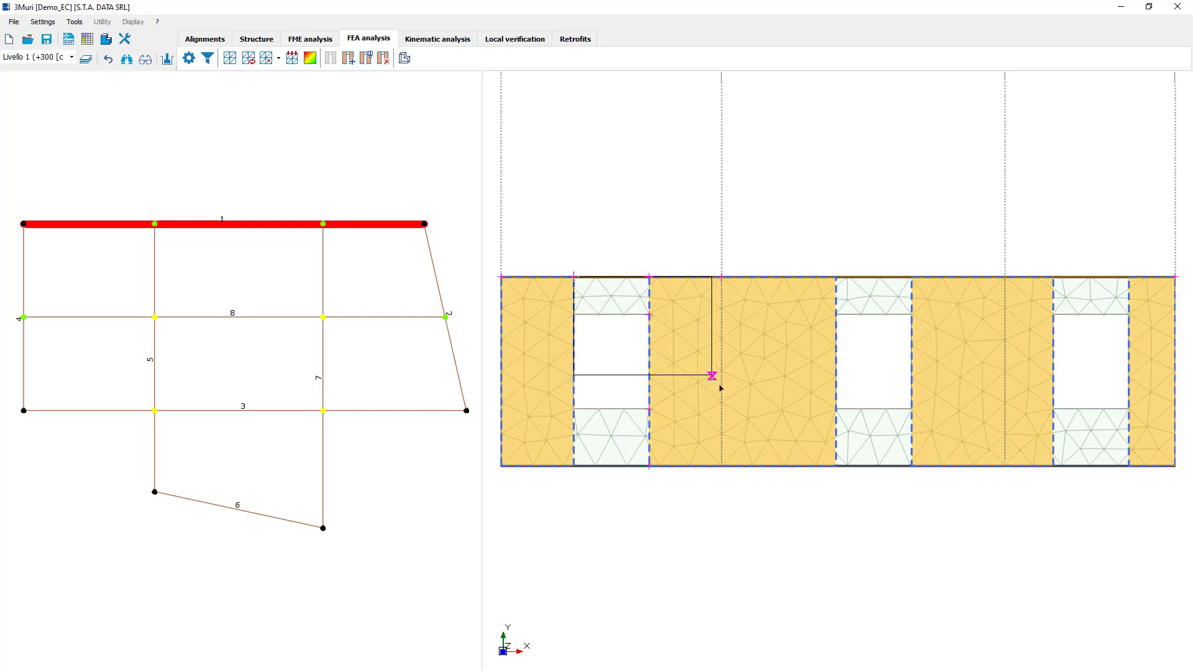
key(Escape)
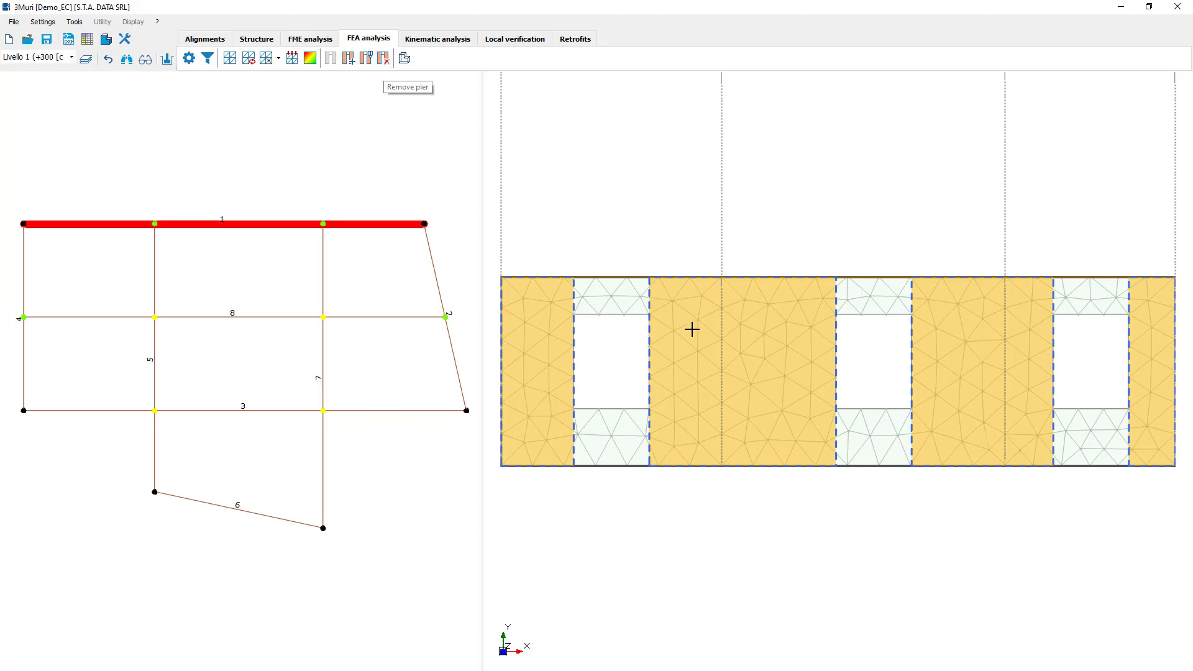
Review the static calculation parameters of the widest pier on wall 1 without changing them
right_click(741, 352)
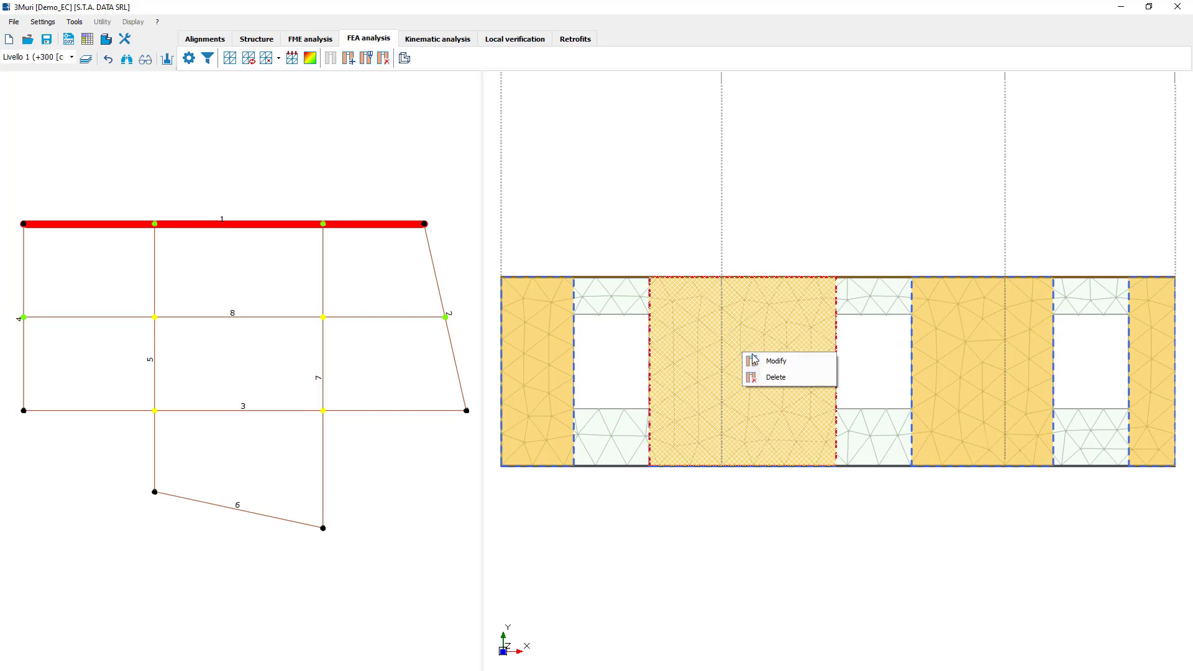
click(782, 364)
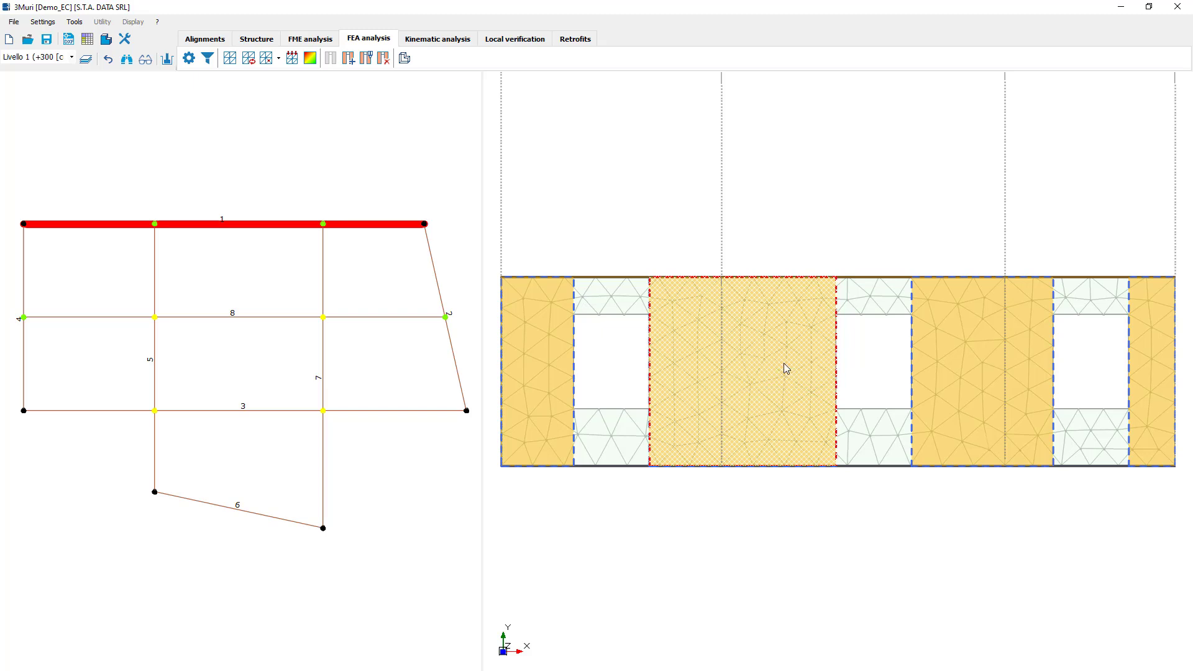
drag(569, 175, 620, 230)
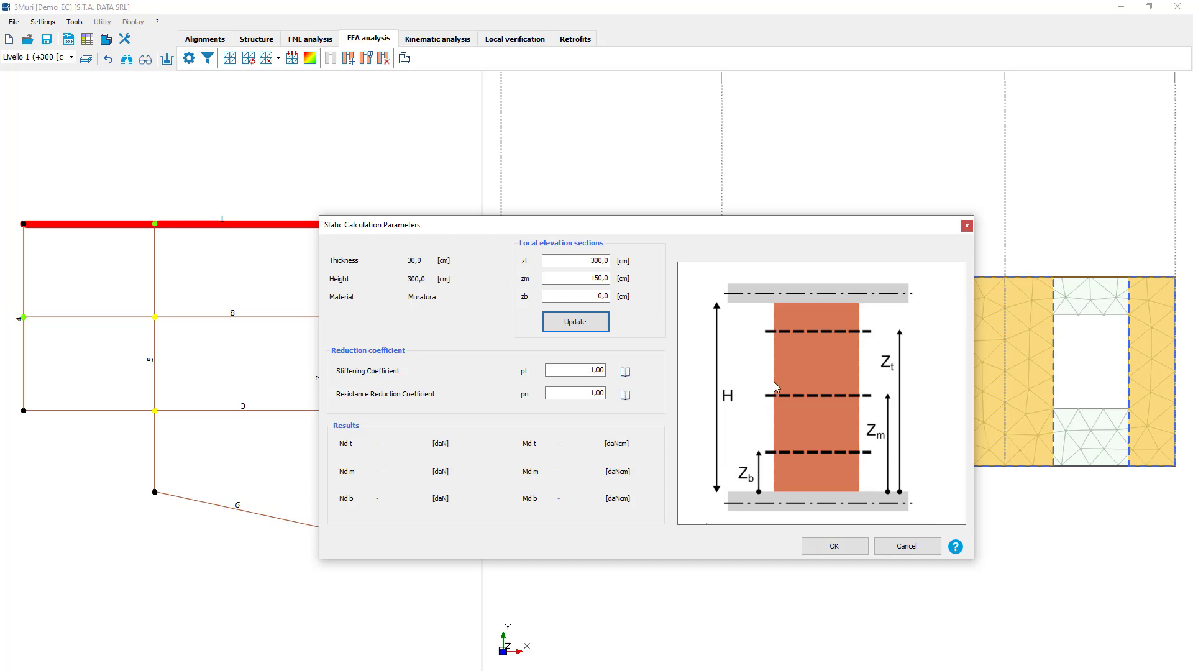
click(967, 226)
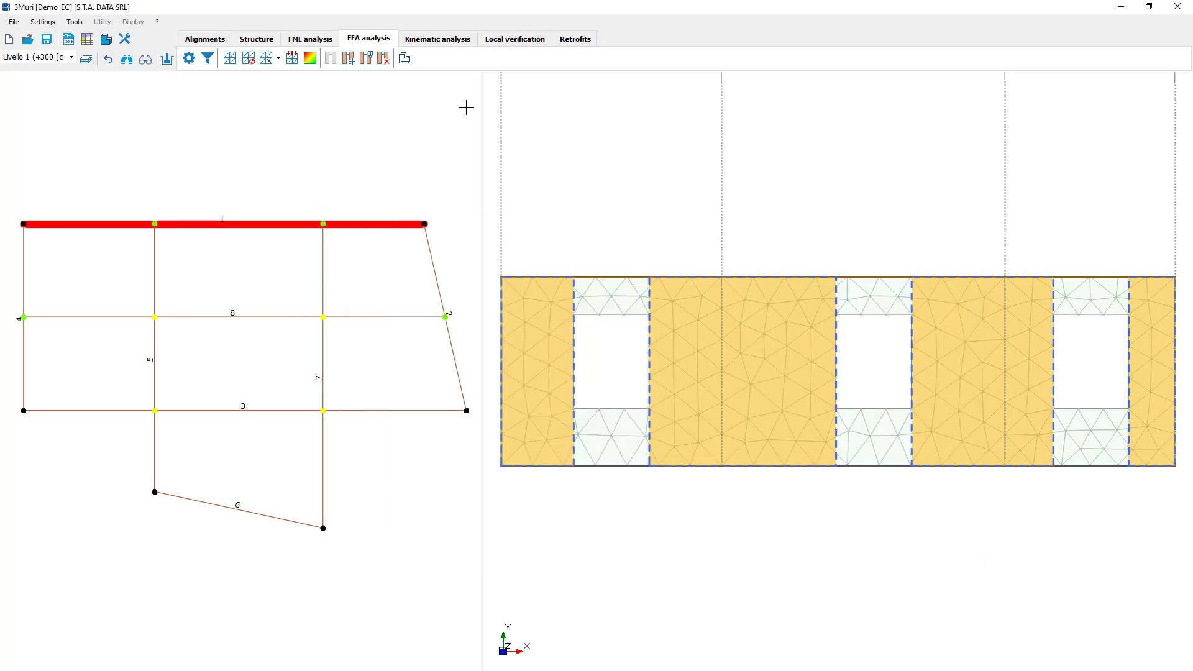
Display the static analysis results of the piers for the ULS static combination in the 3D model
click(314, 60)
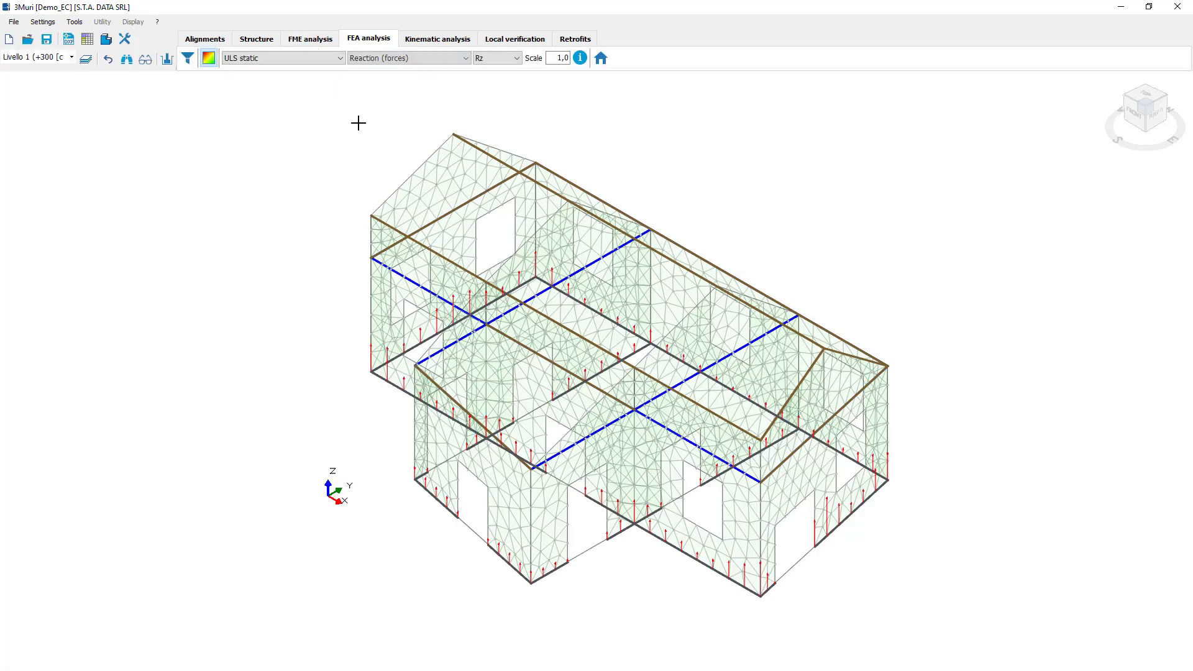
click(393, 58)
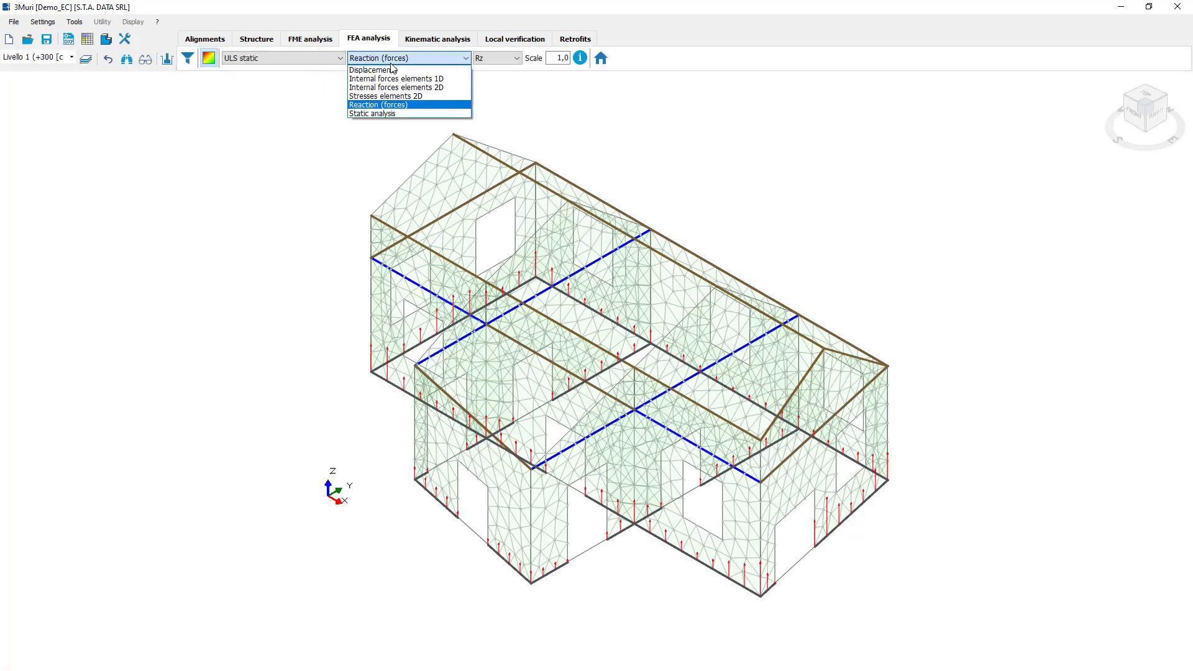
click(393, 114)
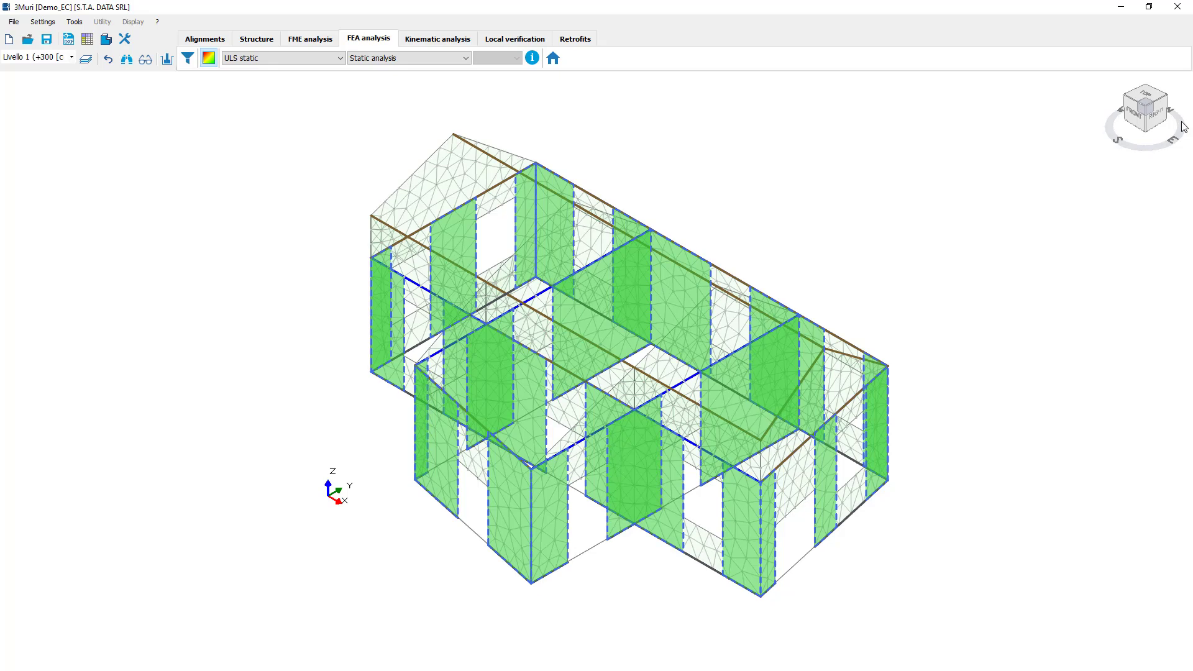
drag(1184, 127, 1147, 112)
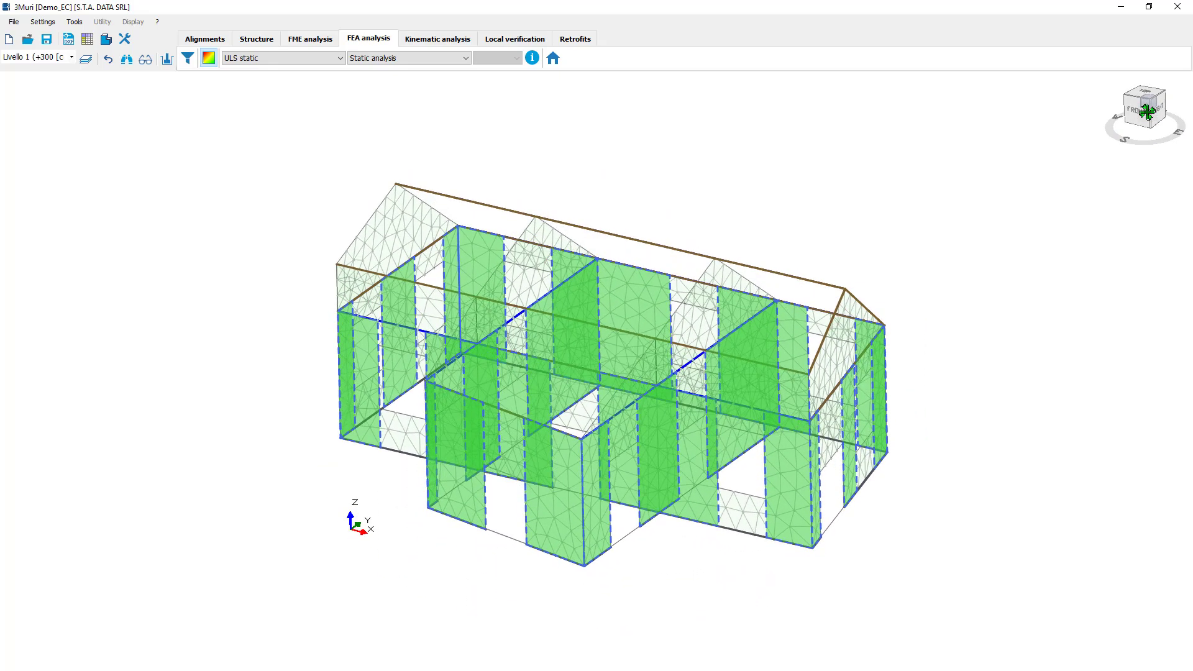
Open the detailed static calculation results and inspect the values of pier 8 on wall 3 and pier 6 on wall 2
click(532, 58)
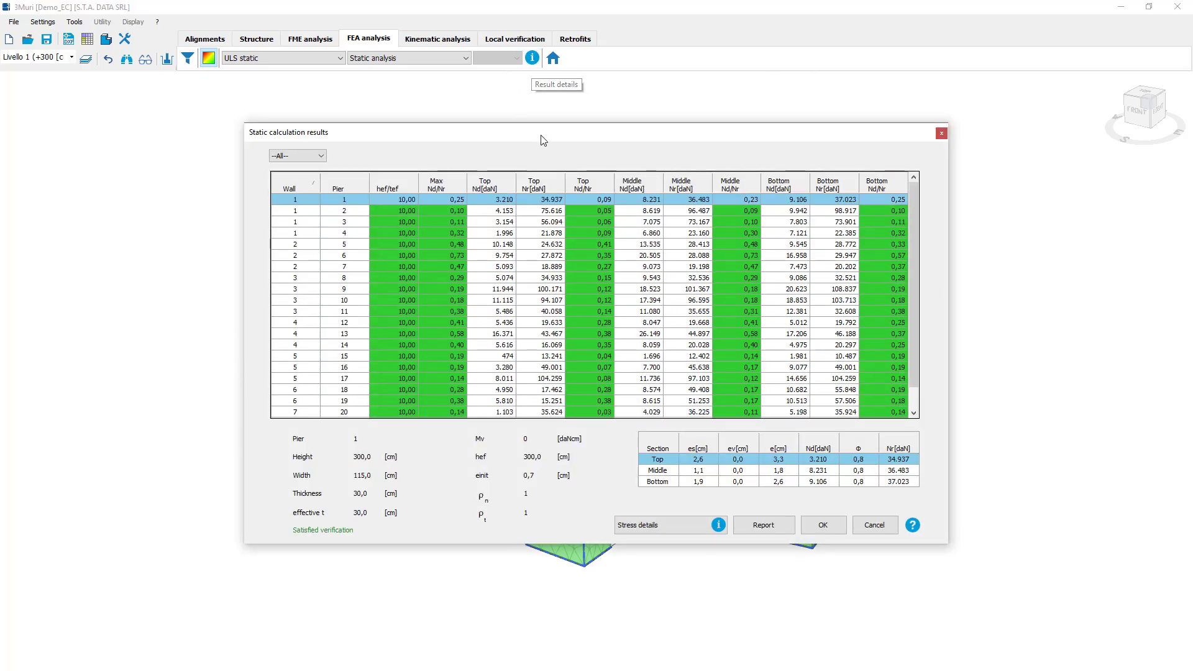
drag(543, 125, 503, 147)
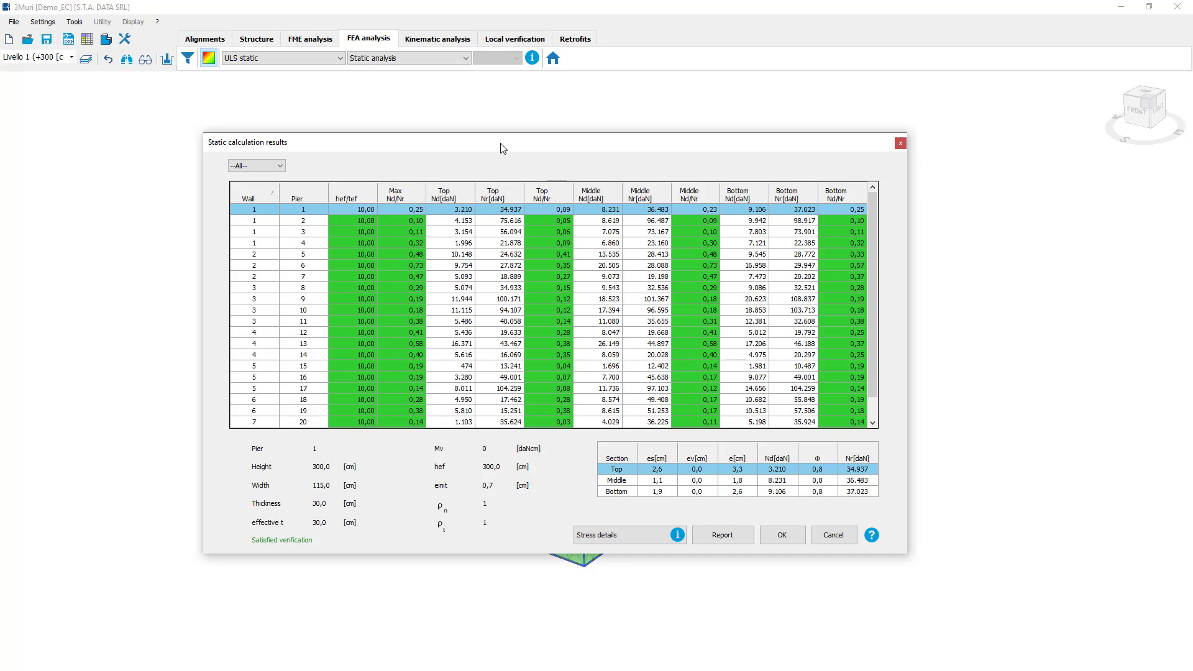
click(300, 290)
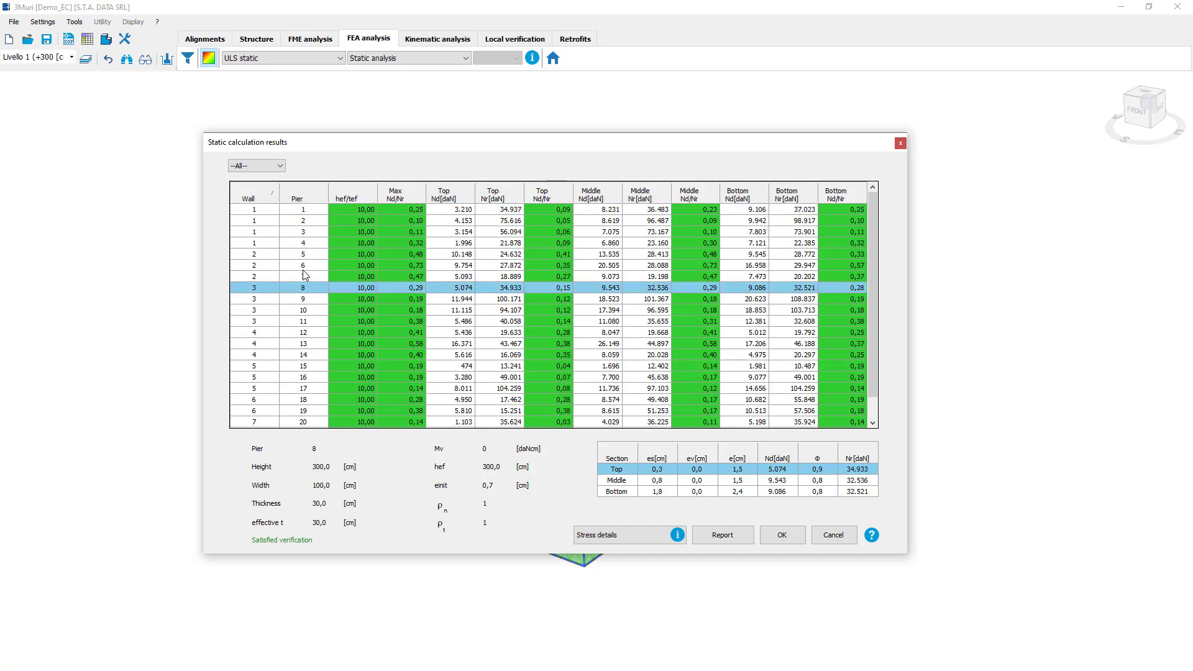
click(307, 266)
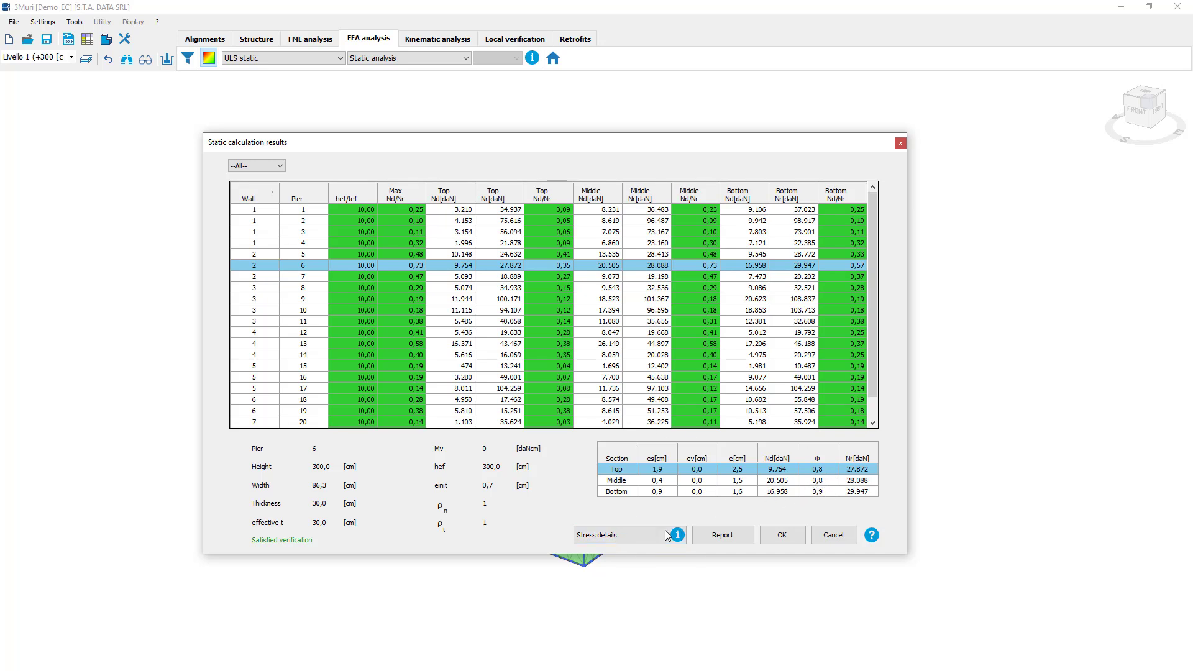
Open the stress details of pier 6 and review its local elevation sections, reduction coefficients and ny force map
click(637, 537)
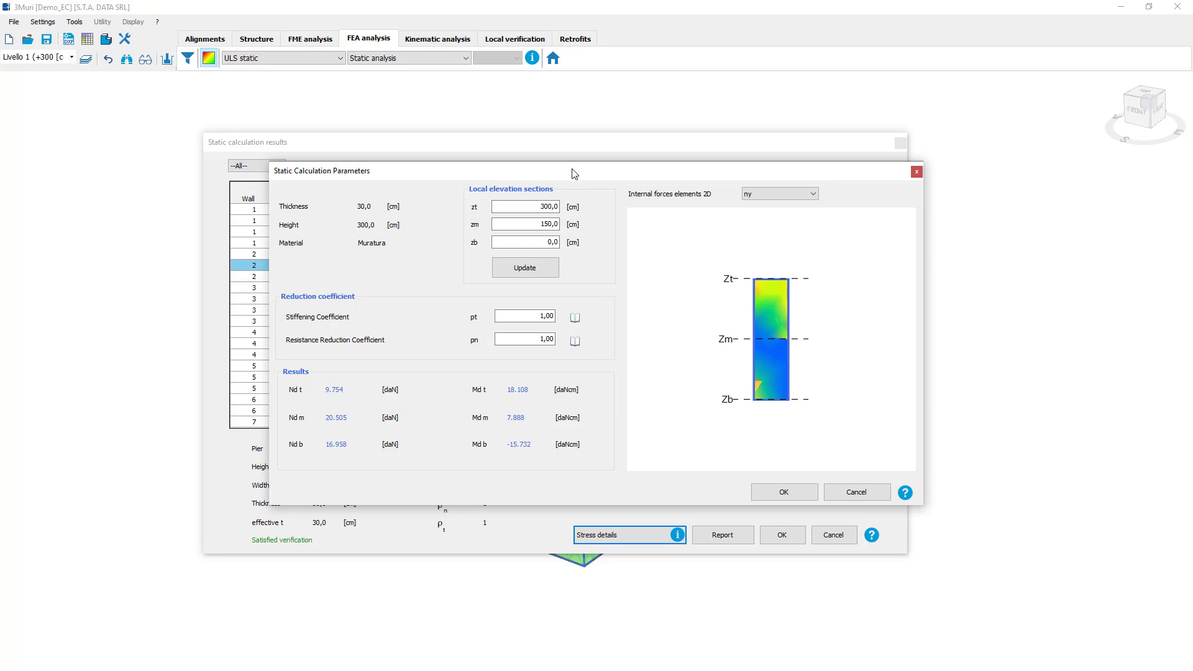
drag(582, 171, 603, 186)
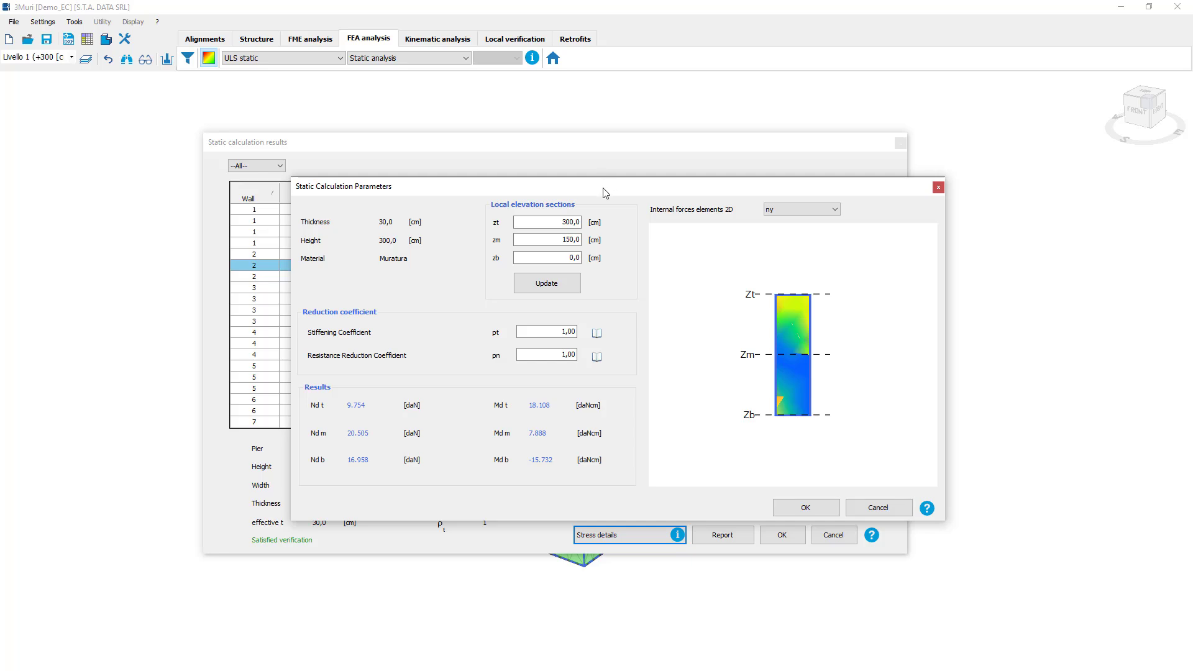
drag(606, 193, 601, 208)
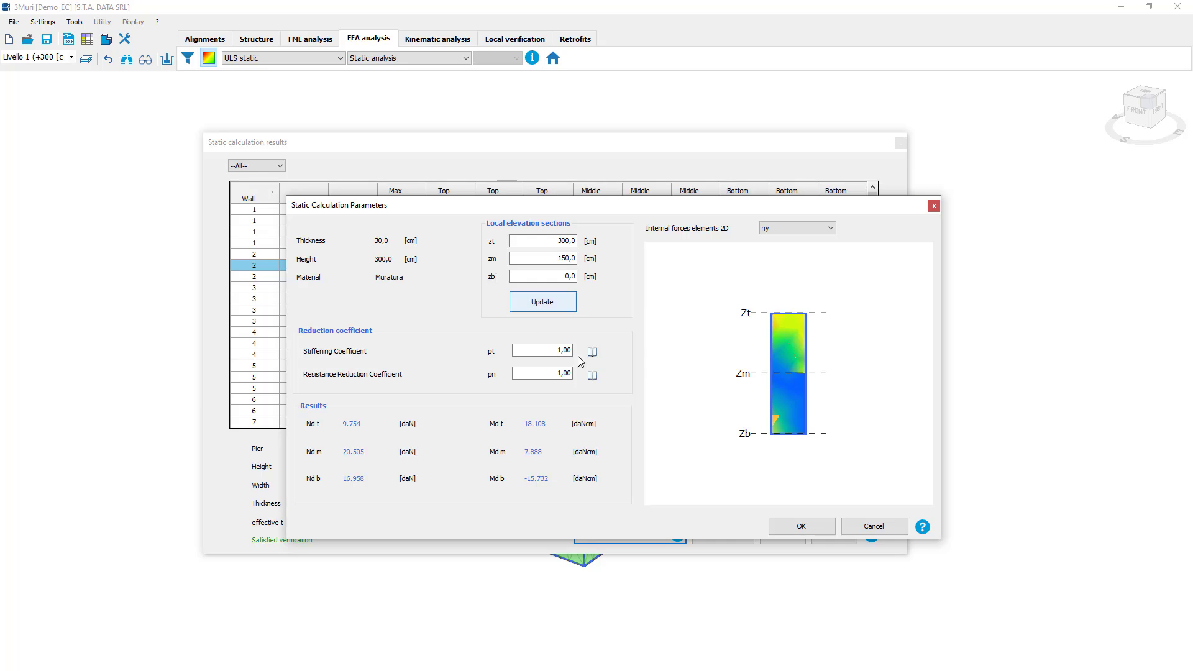
click(550, 307)
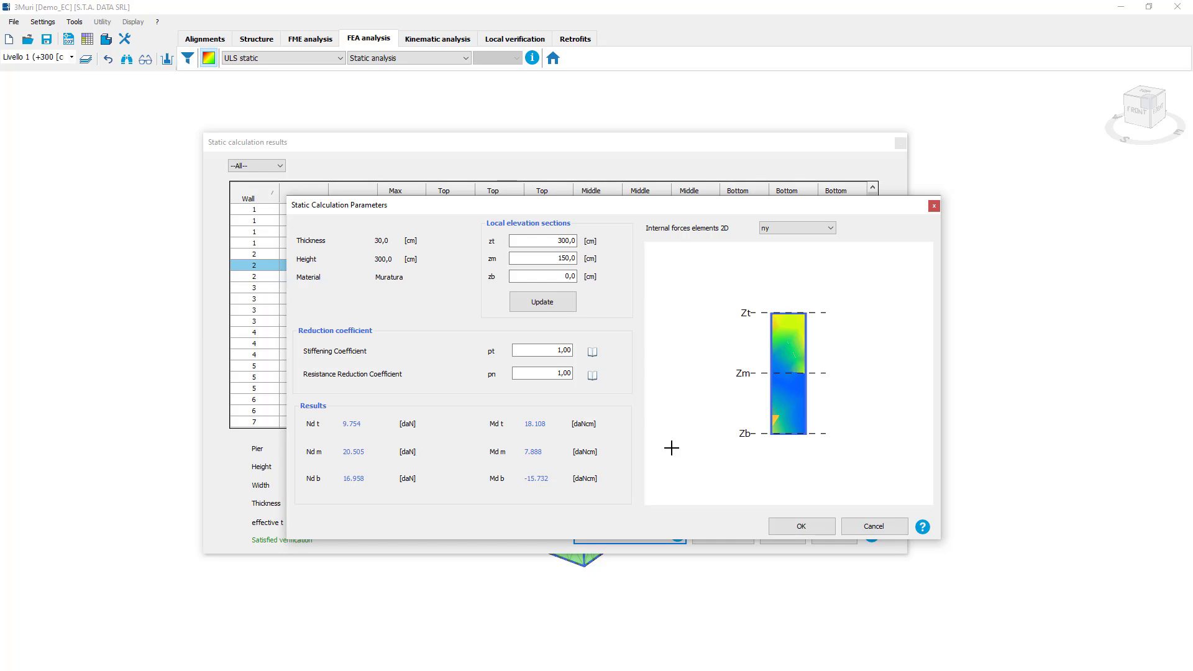
Show the my internal forces map of pier 6, then close the parameters and the static calculation results
click(816, 230)
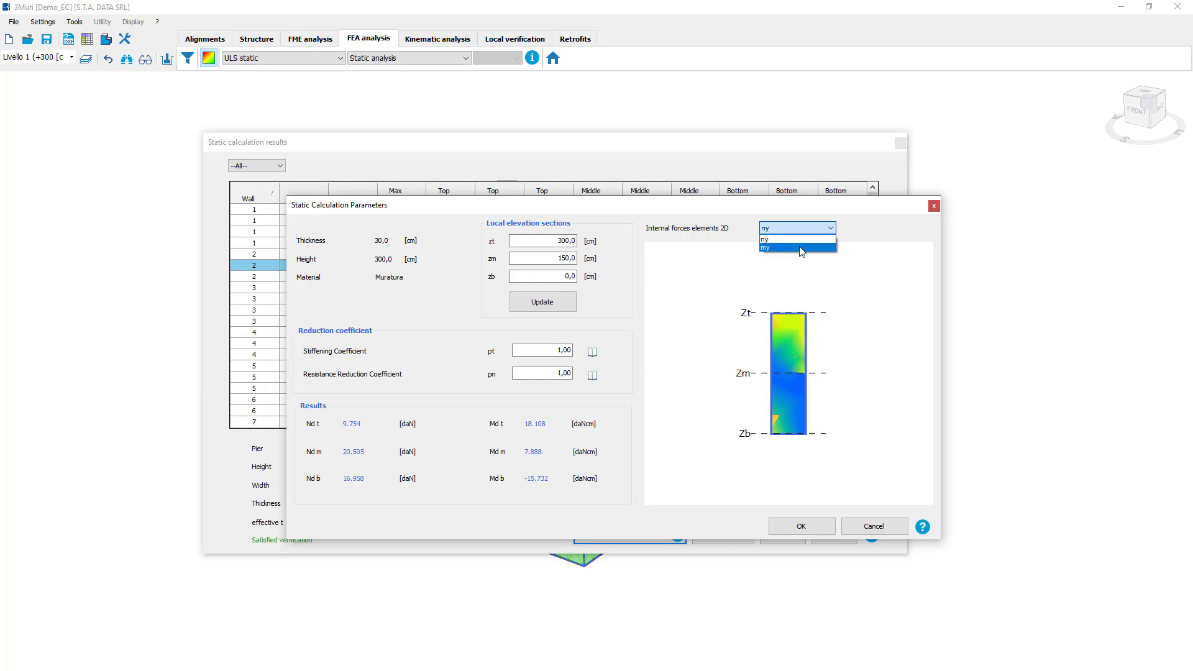
click(801, 247)
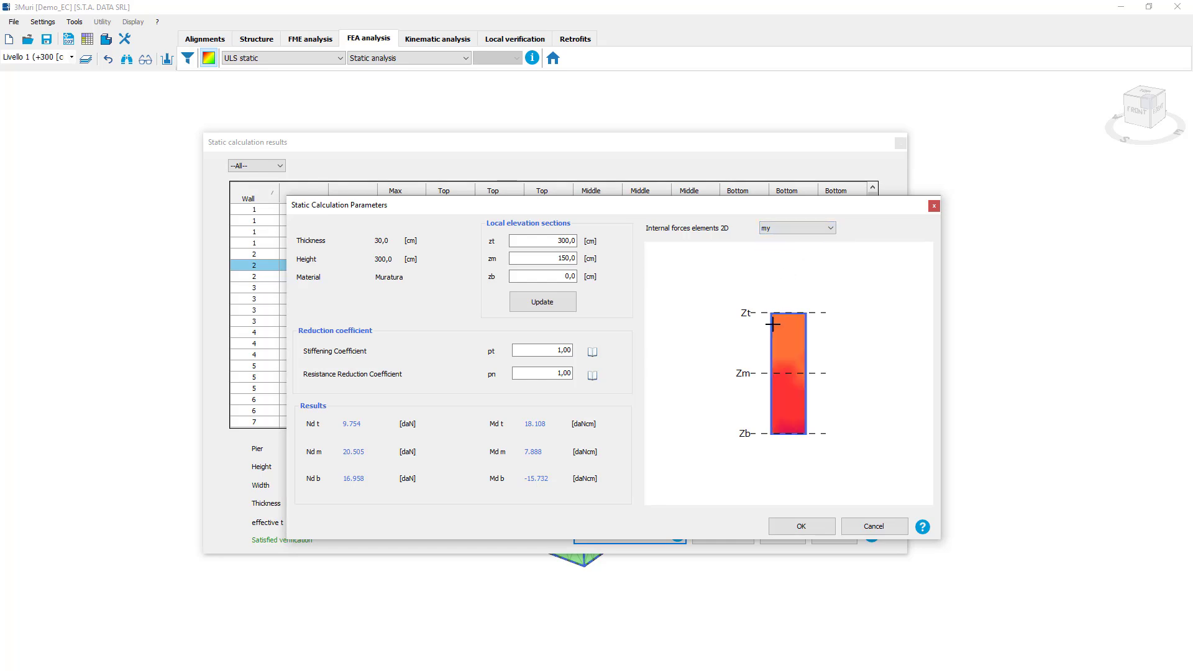
mouse_move(796, 385)
click(934, 206)
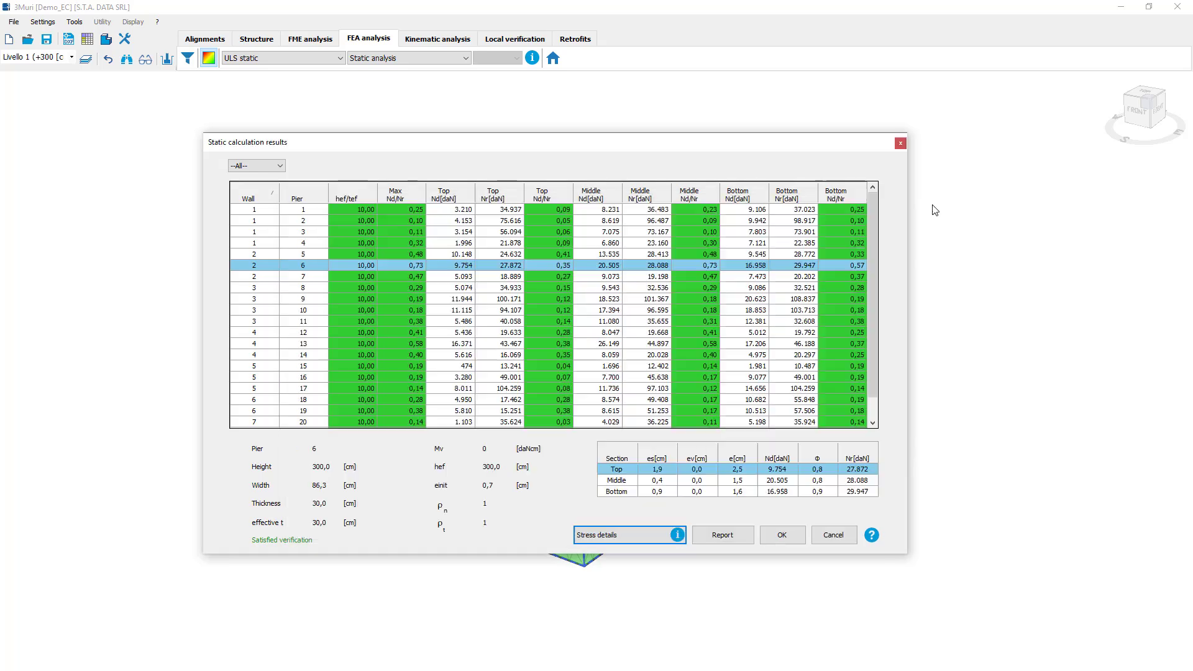
click(901, 143)
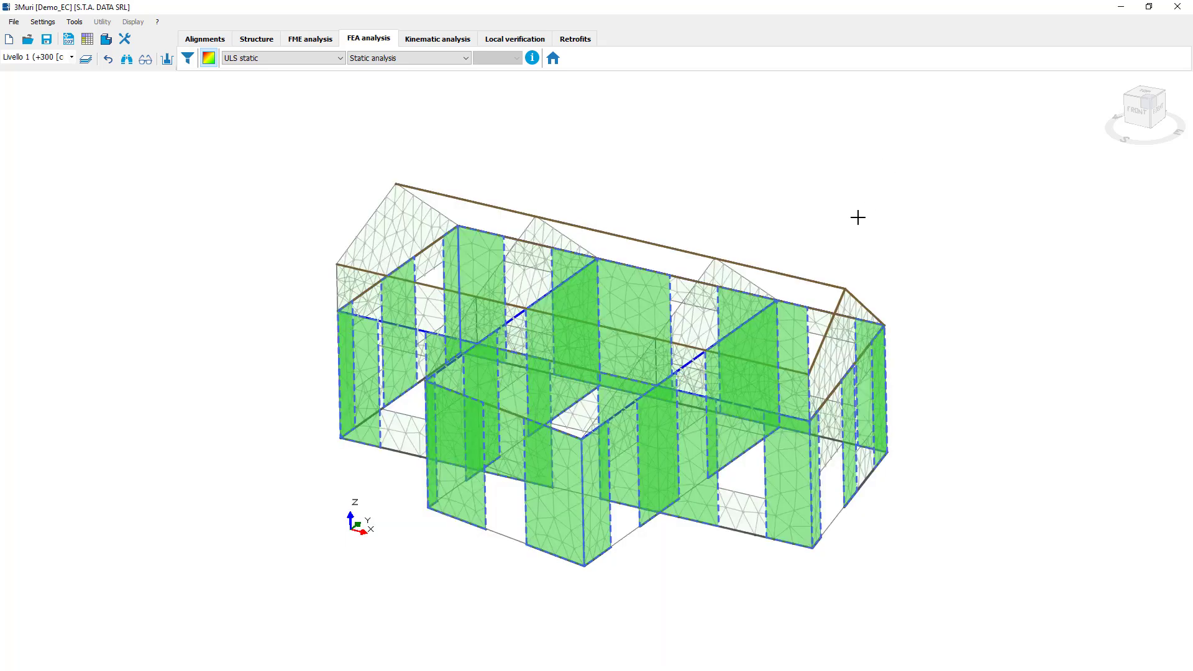